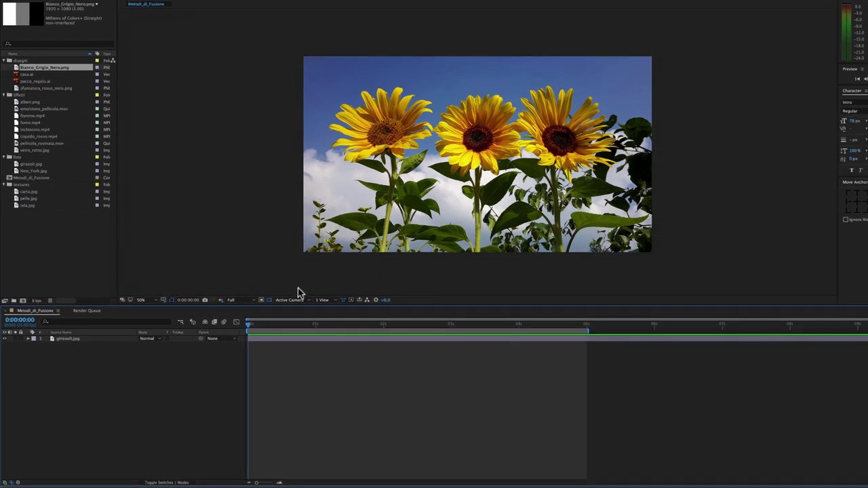
Inspect the sunflower layer's blend modes and the layer-list column options without changing anything.
left_click(161, 341)
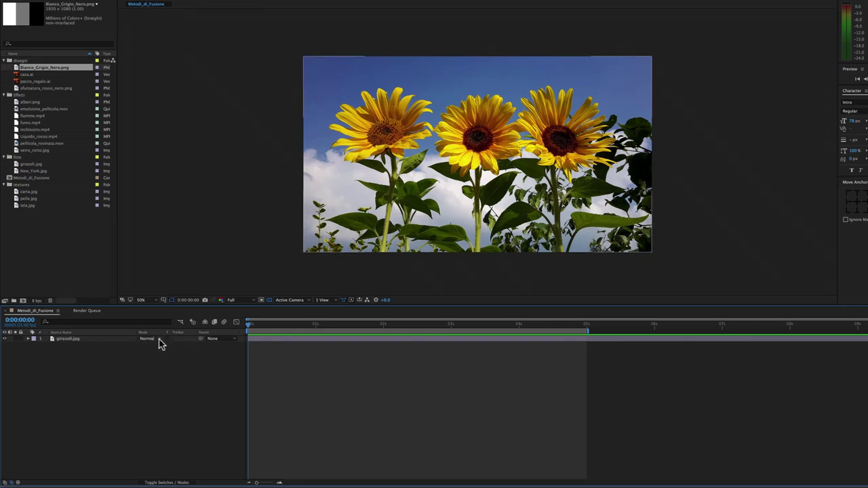
left_click(161, 344)
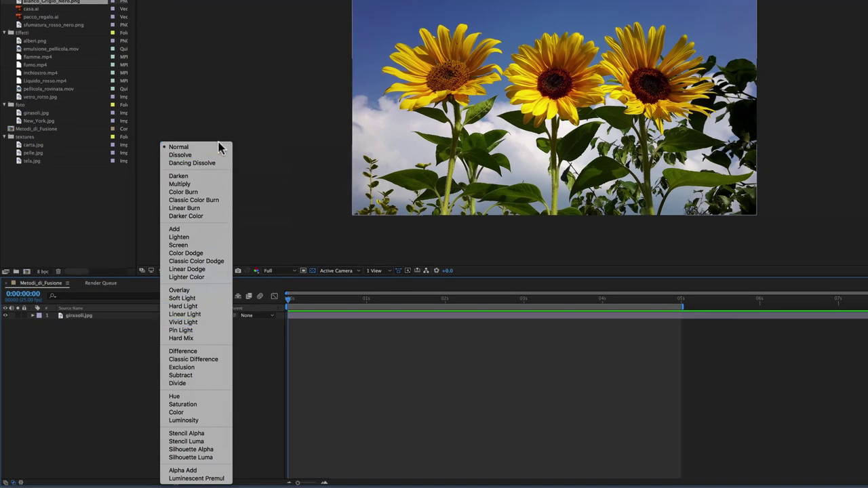
left_click(146, 339)
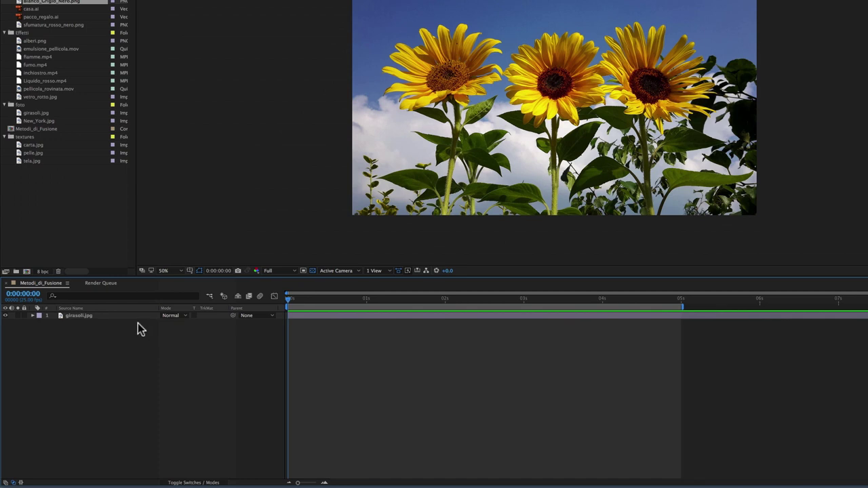
right_click(186, 307)
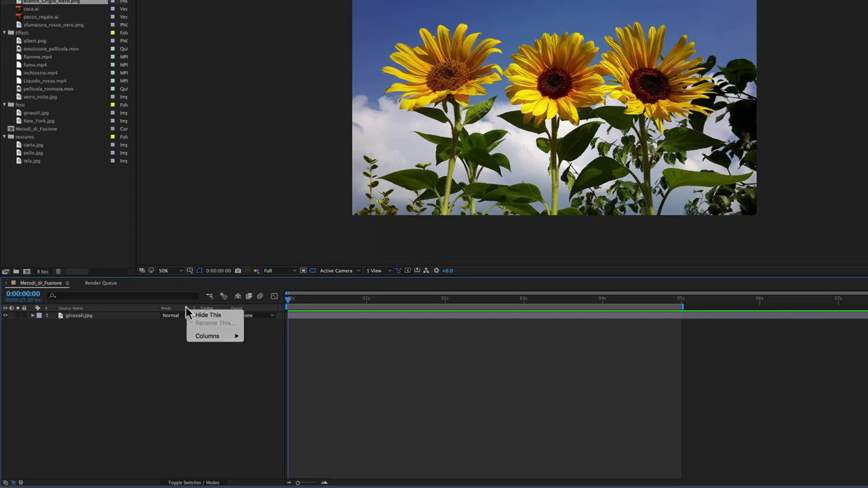
mouse_move(206, 336)
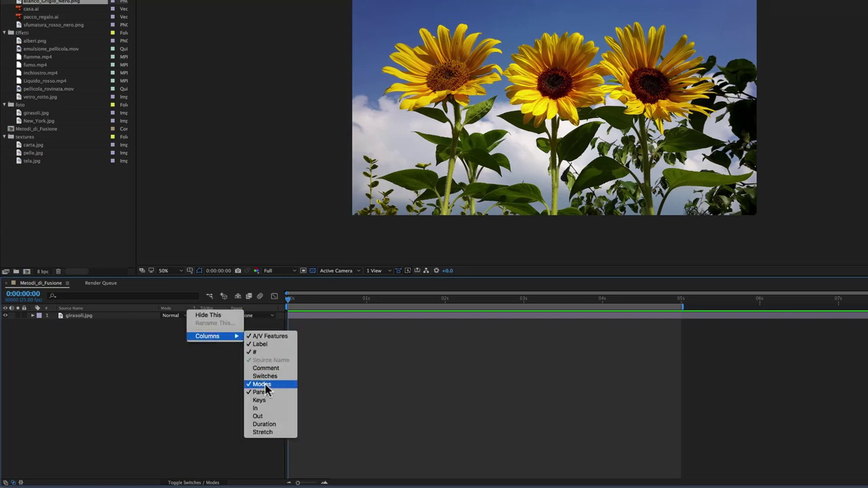
left_click(169, 377)
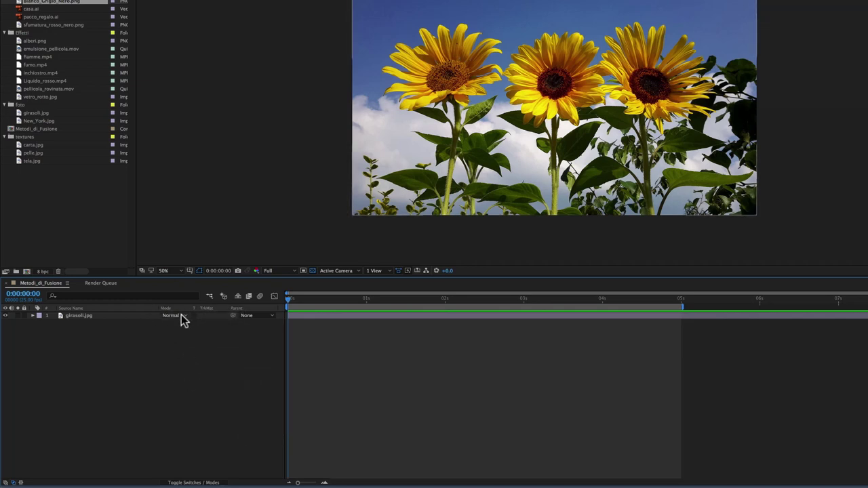
Keep girasoli.jpg in Normal and add Bianco_Grigio_Nero.png as a layer above it.
left_click(183, 318)
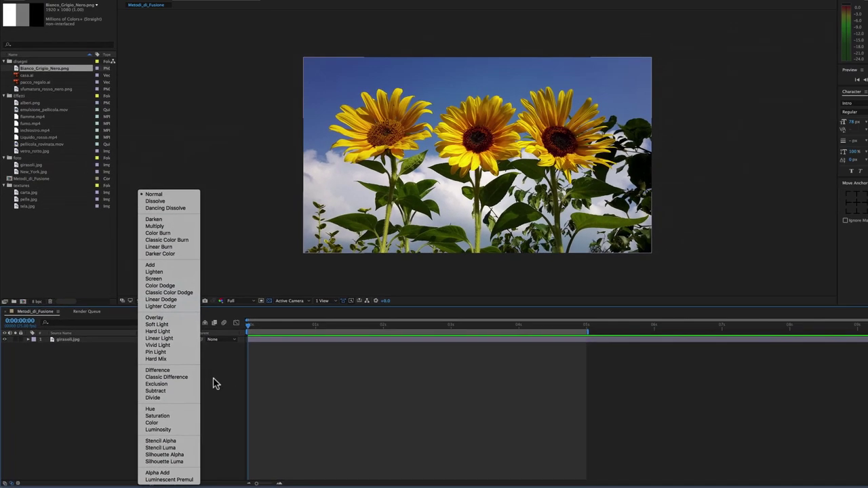
left_click(213, 381)
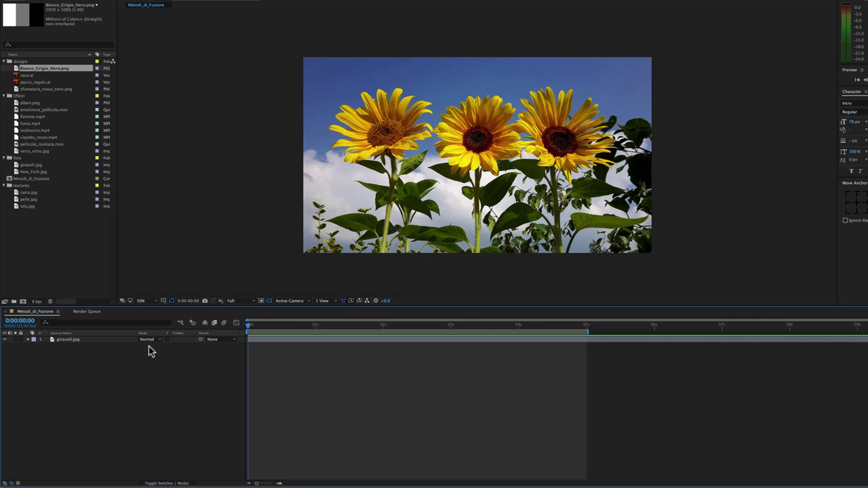
mouse_move(21, 68)
left_mouse_down()
mouse_move(38, 76)
mouse_move(60, 341)
left_mouse_up()
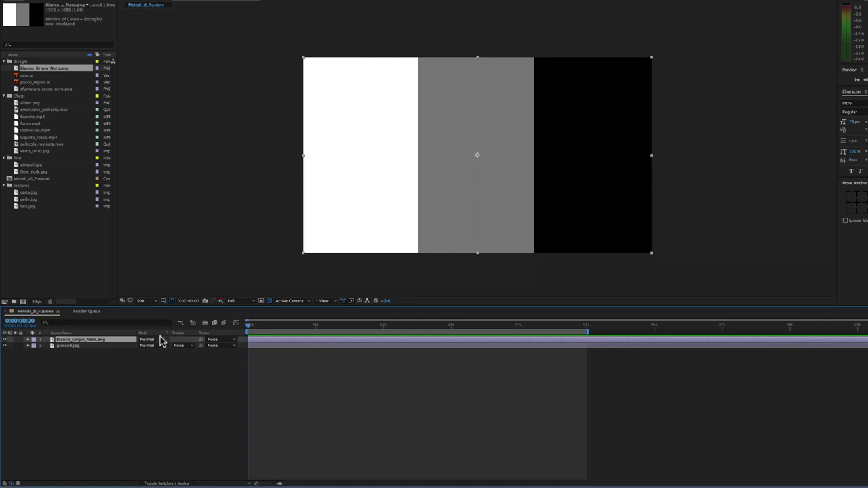
left_click(157, 339)
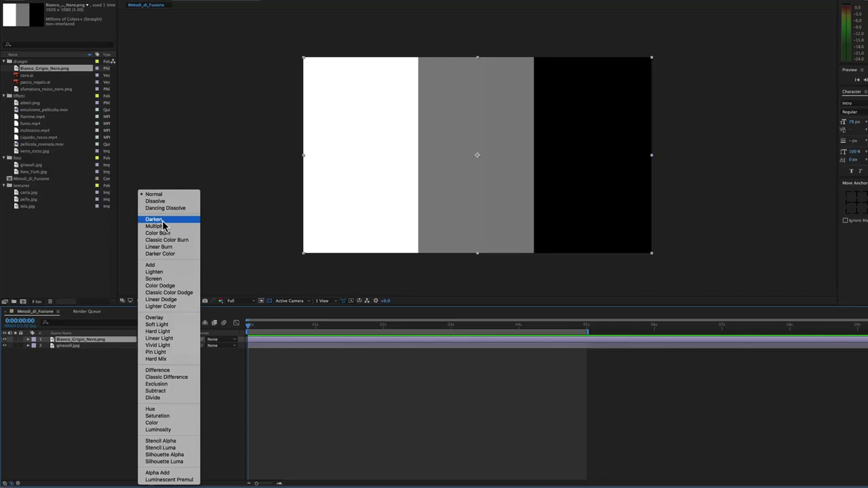
Set the Bianco_Grigio_Nero.png layer to Darken, then switch it to Multiply.
left_click(154, 220)
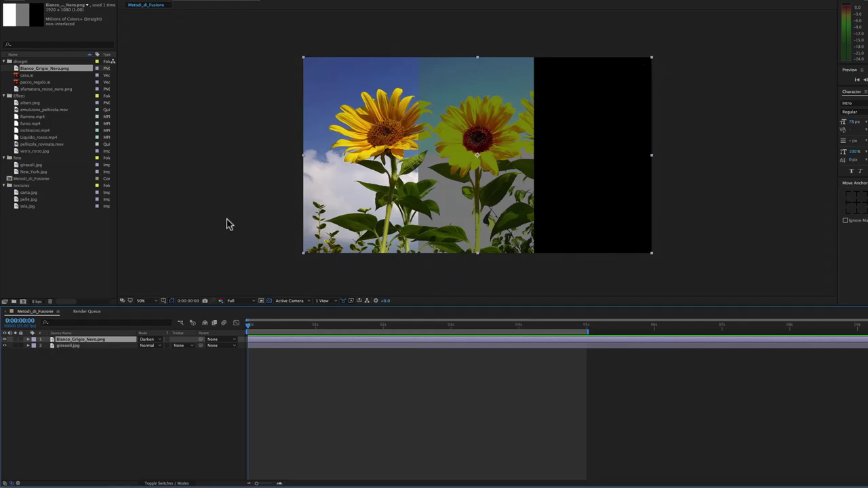
left_click(157, 341)
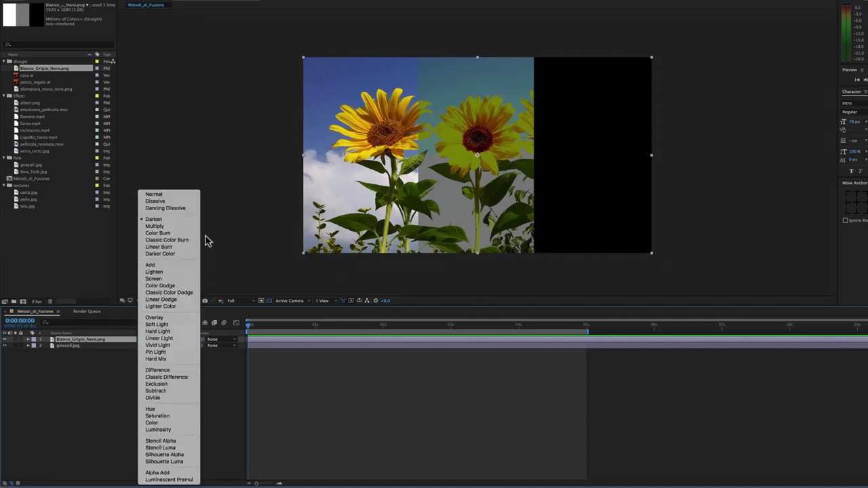
left_click(155, 228)
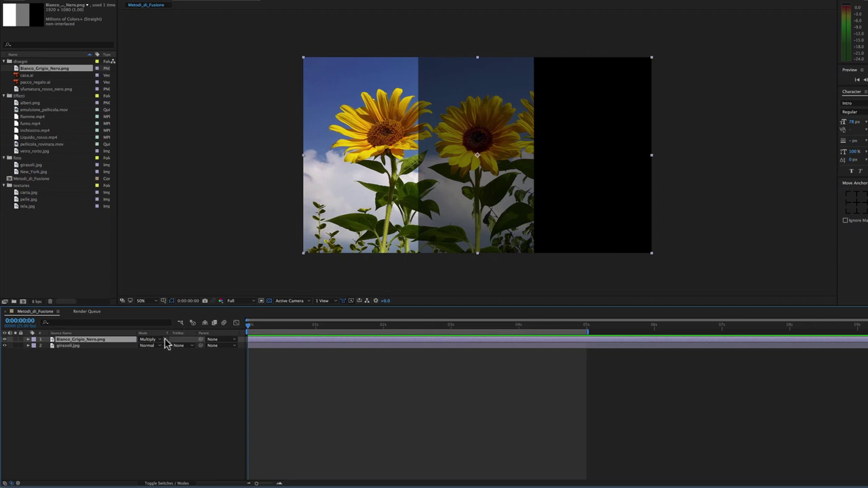
Cycle the strip layer through Color Burn, Classic Color Burn and Linear Burn, ending on Darker Color.
left_click(157, 340)
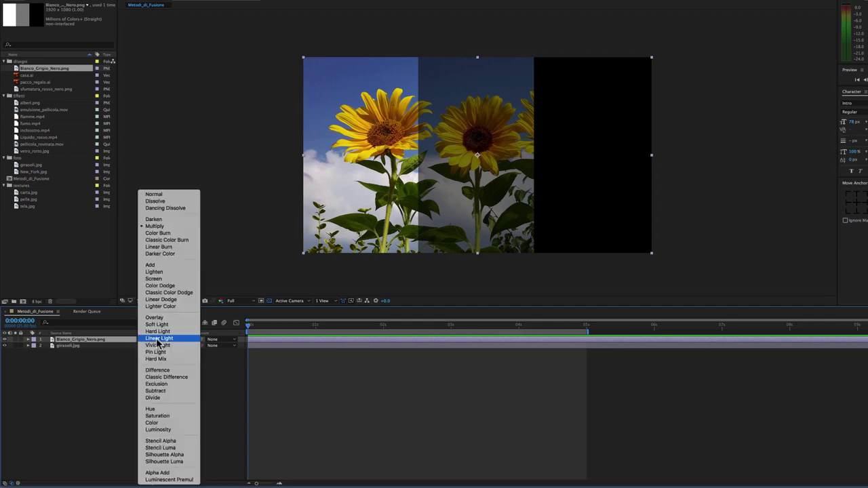
left_click(168, 234)
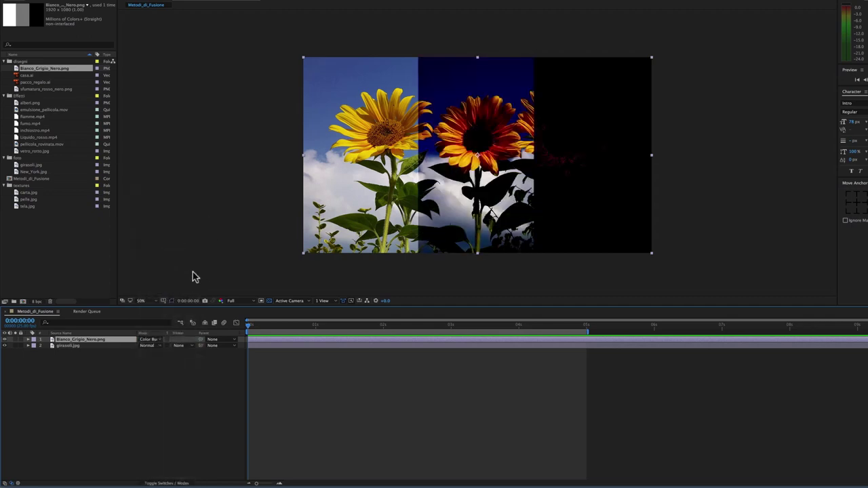
left_click(158, 340)
left_click(178, 240)
left_click(155, 341)
left_click(177, 248)
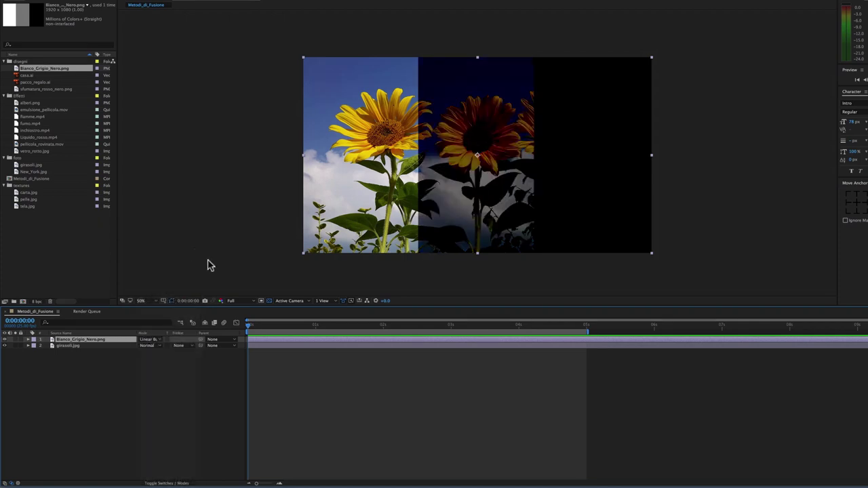
left_click(155, 341)
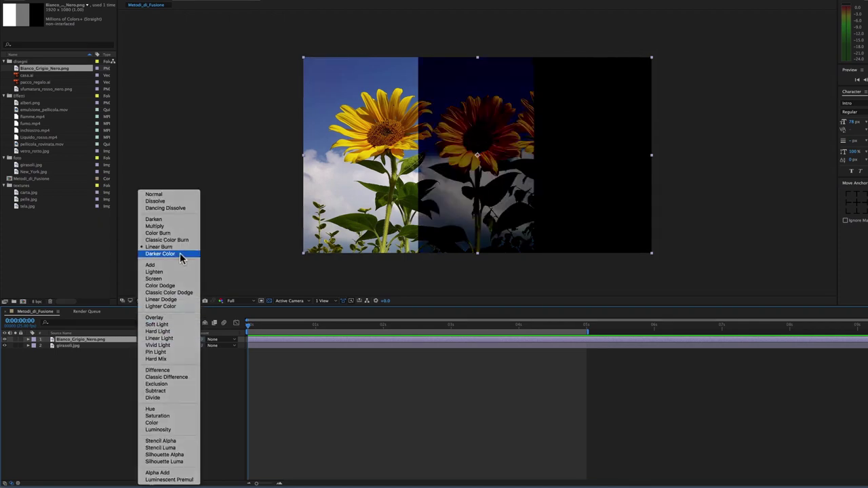
left_click(181, 255)
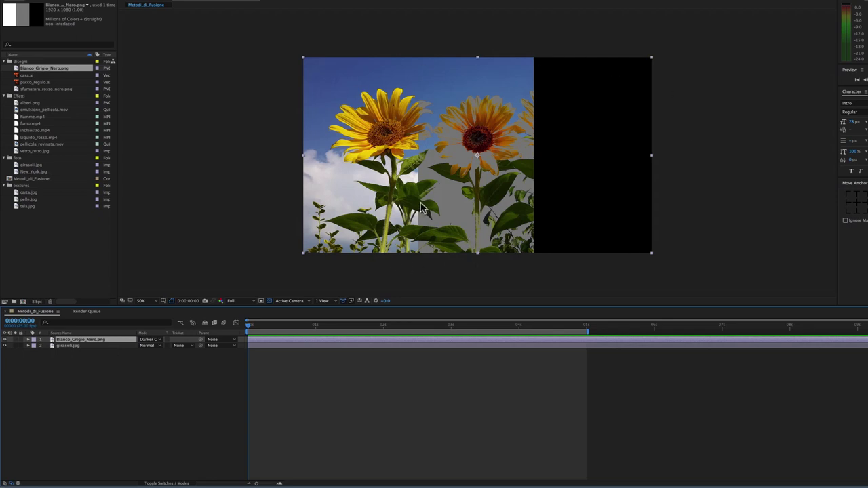
left_click(155, 339)
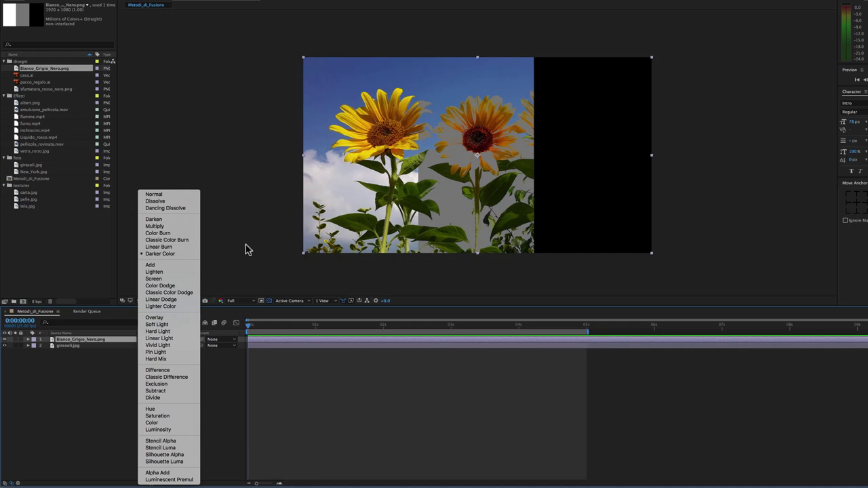
Try the strip layer in Add, Lighten and Screen blend modes.
left_click(157, 267)
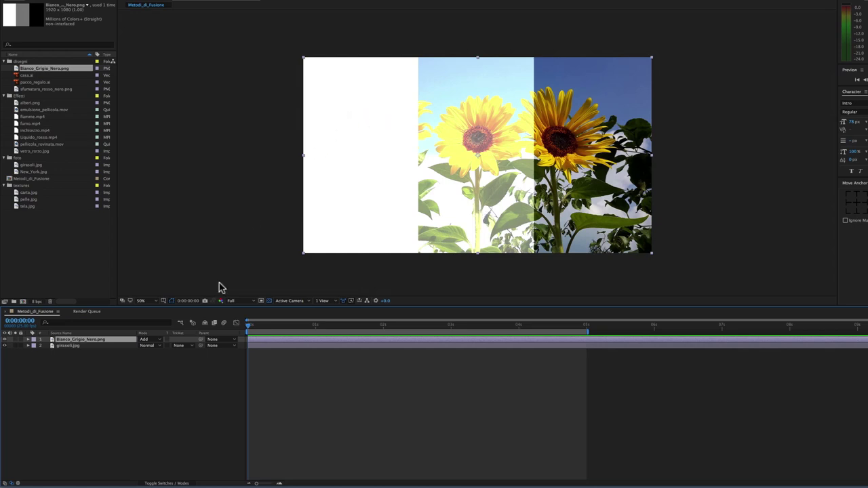
left_click(151, 339)
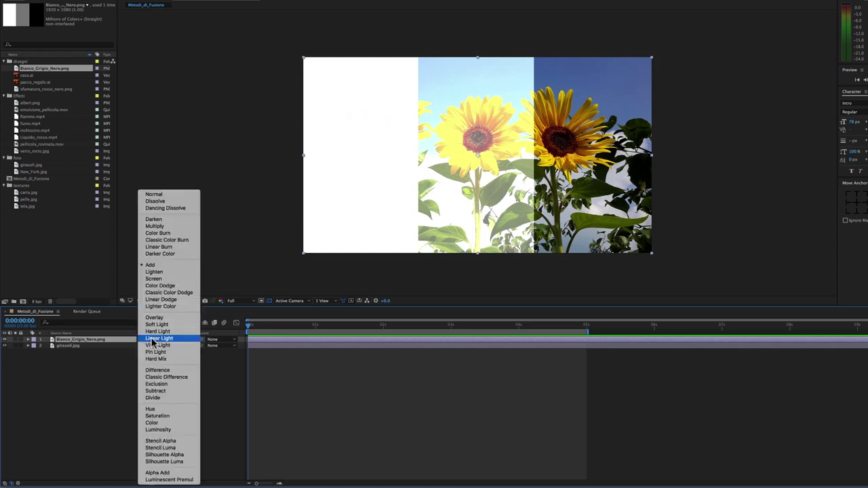
left_click(168, 272)
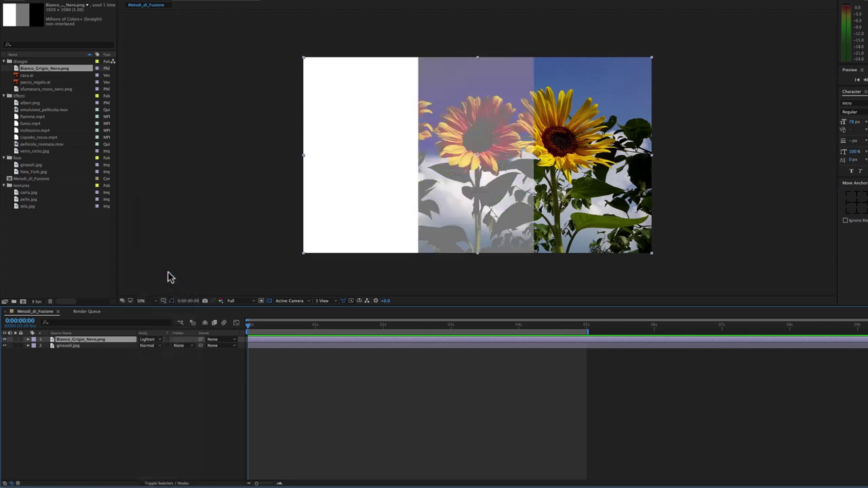
left_click(151, 339)
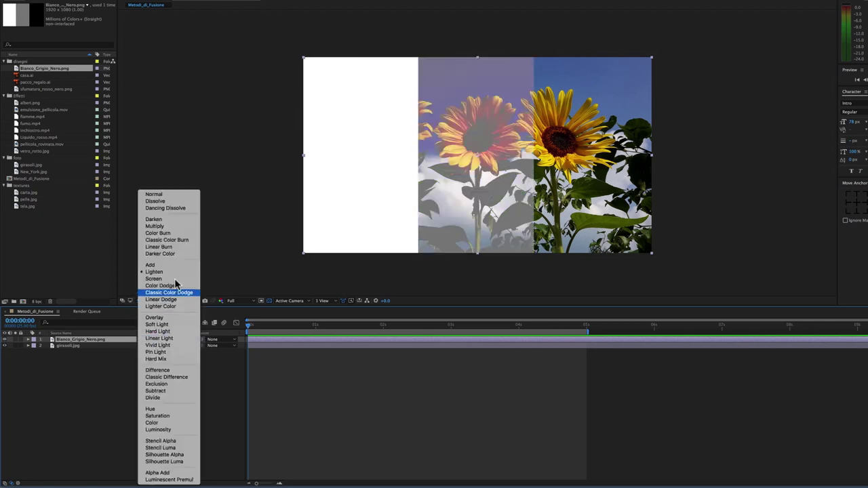
left_click(165, 280)
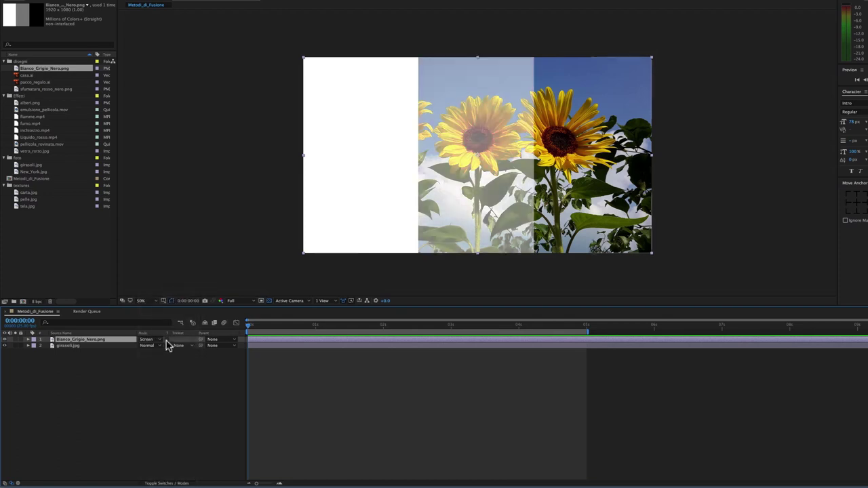
Compare Color Dodge, Classic Color Dodge and Linear Dodge, then settle on Lighter Color.
left_click(168, 340)
left_click(168, 285)
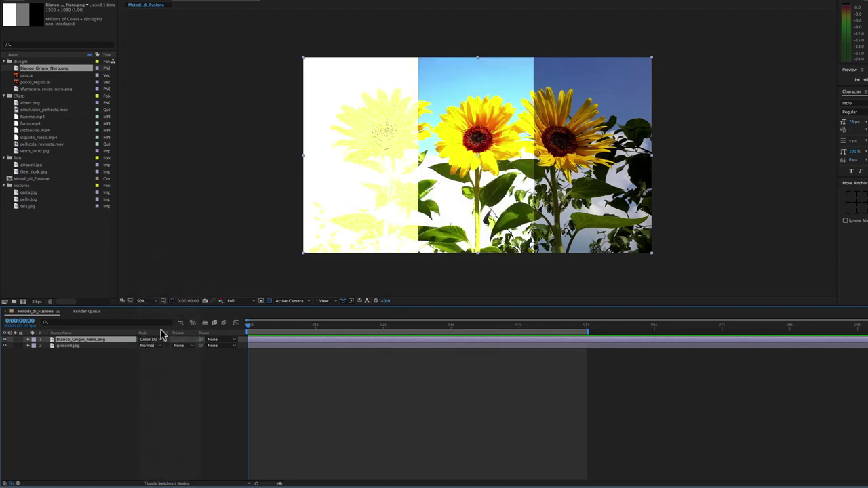
left_click(158, 339)
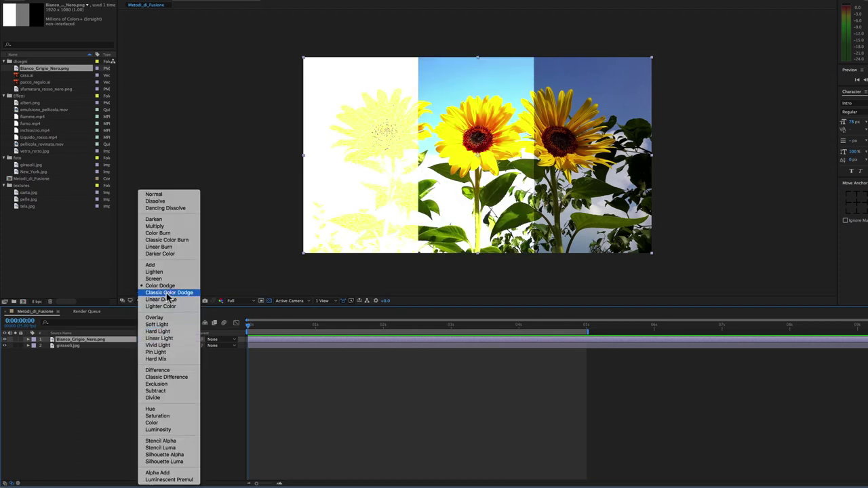
left_click(169, 293)
left_click(156, 339)
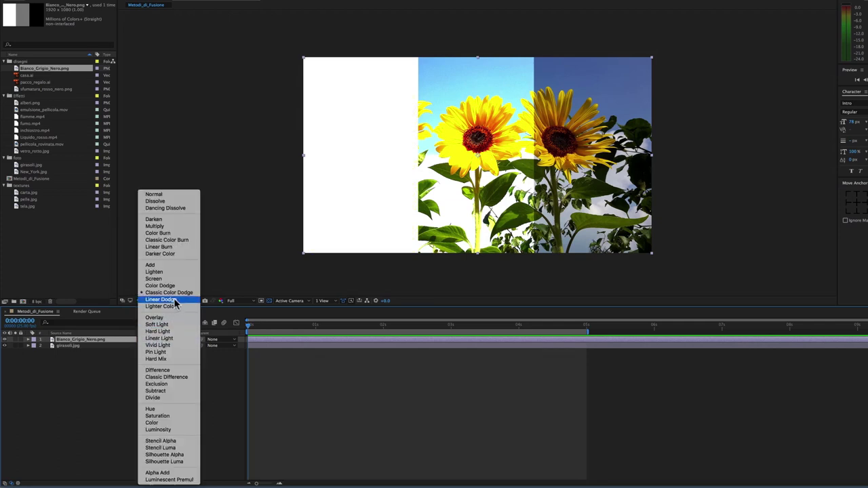
left_click(175, 300)
left_click(158, 339)
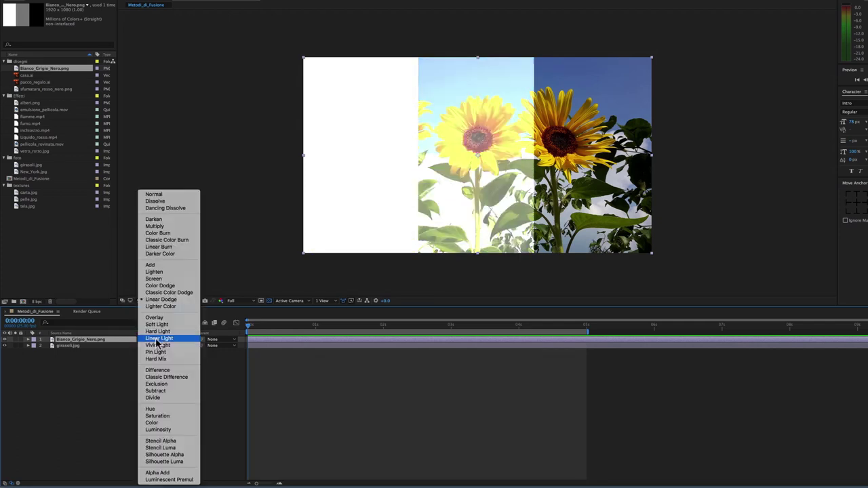
left_click(166, 306)
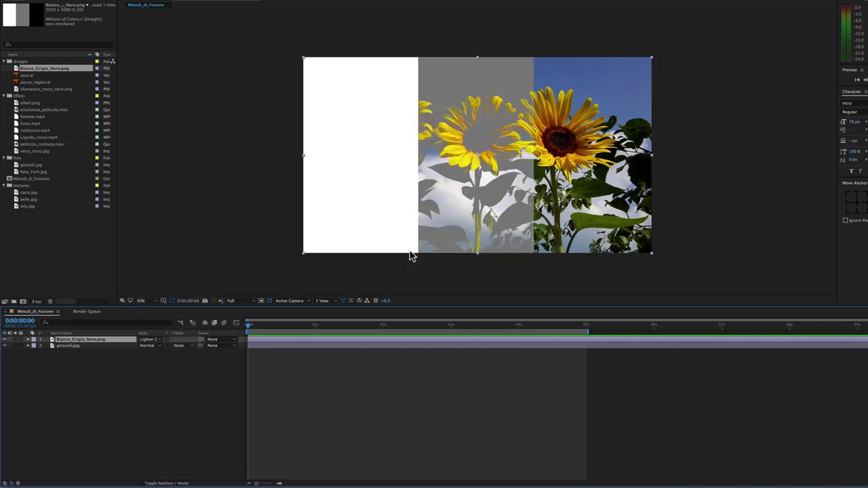
left_click(162, 339)
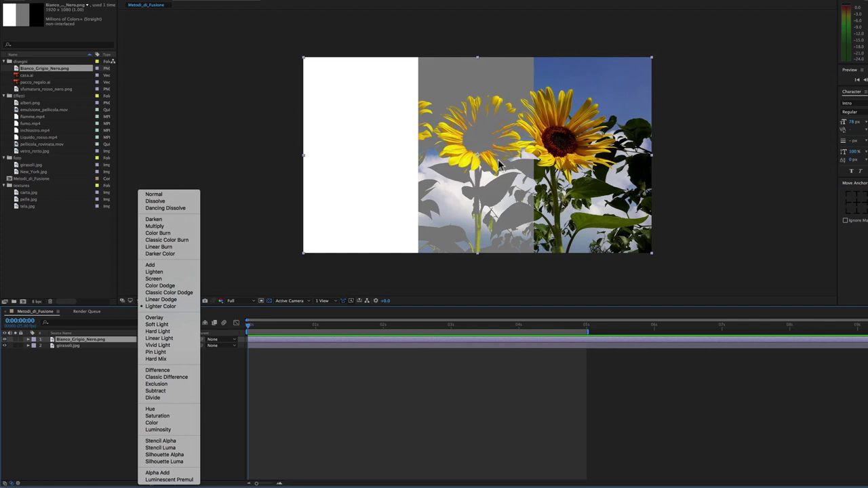
Try the stripes layer in Overlay, Soft Light, Hard Light, Linear Light, Vivid Light and Pin Light.
left_click(160, 318)
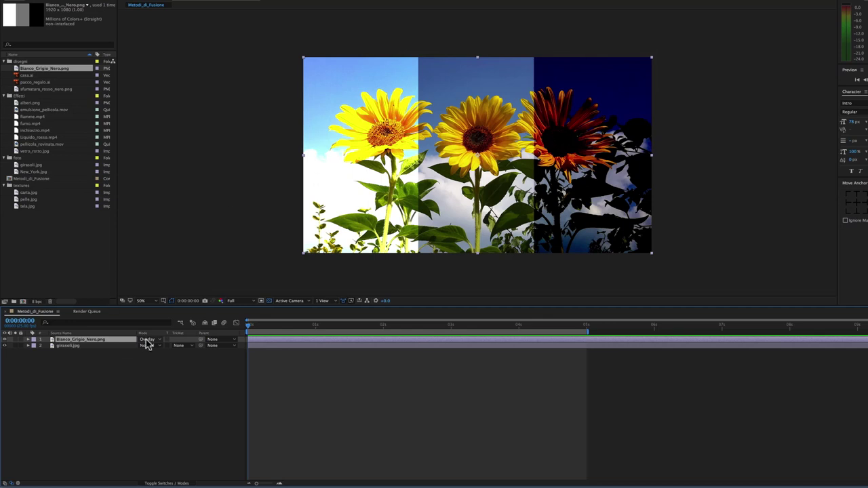
left_click(146, 339)
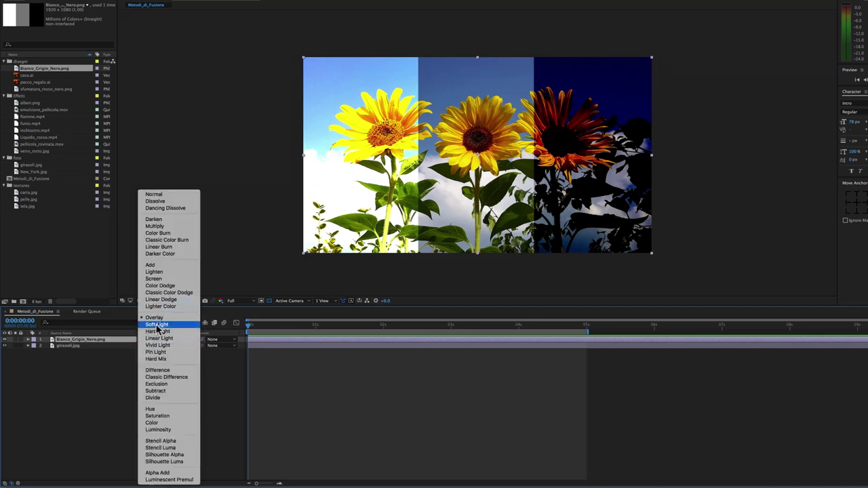
left_click(157, 325)
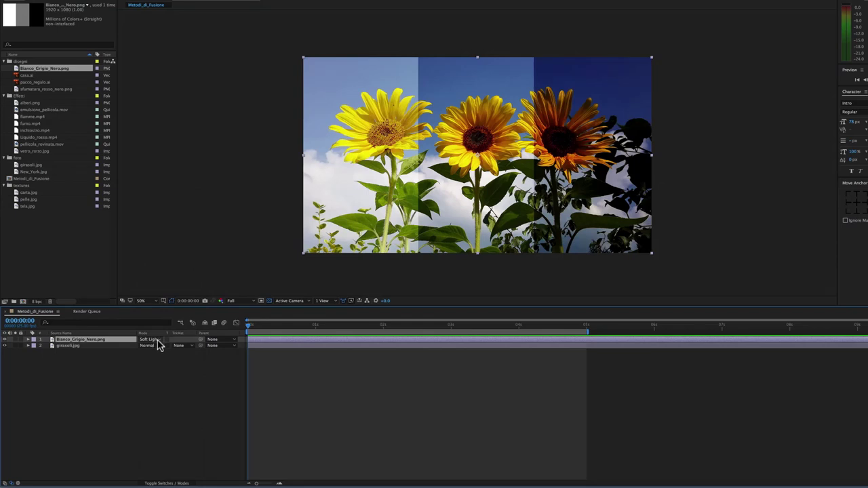
left_click(156, 340)
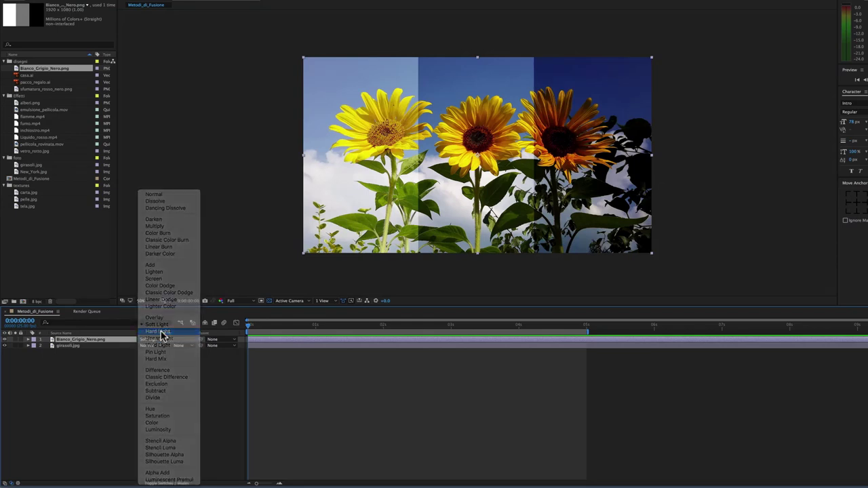
left_click(162, 332)
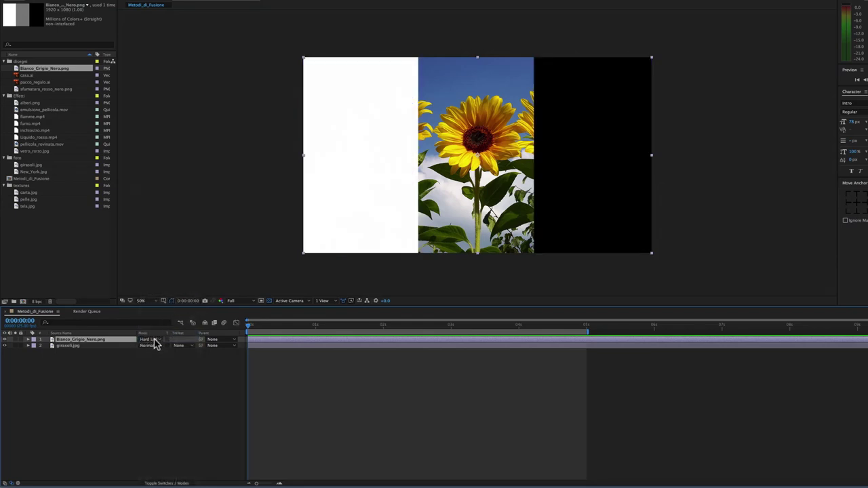
left_click(154, 340)
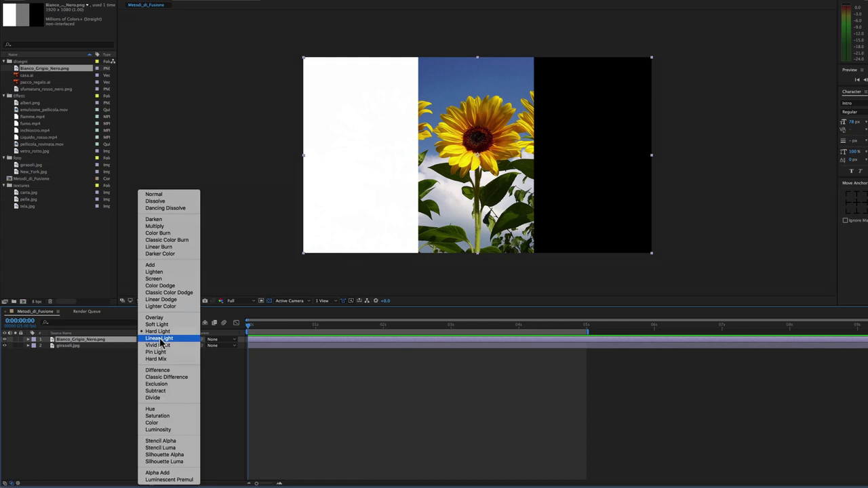
left_click(160, 339)
left_click(153, 340)
left_click(159, 344)
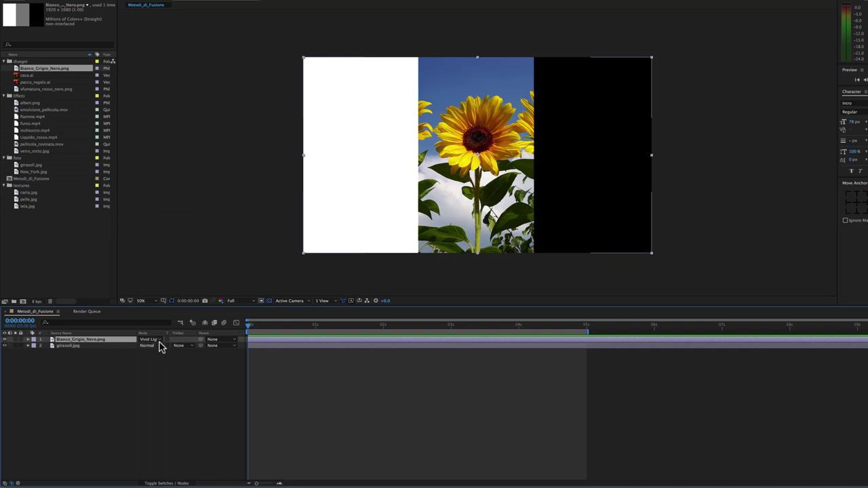
left_click(159, 340)
left_click(156, 352)
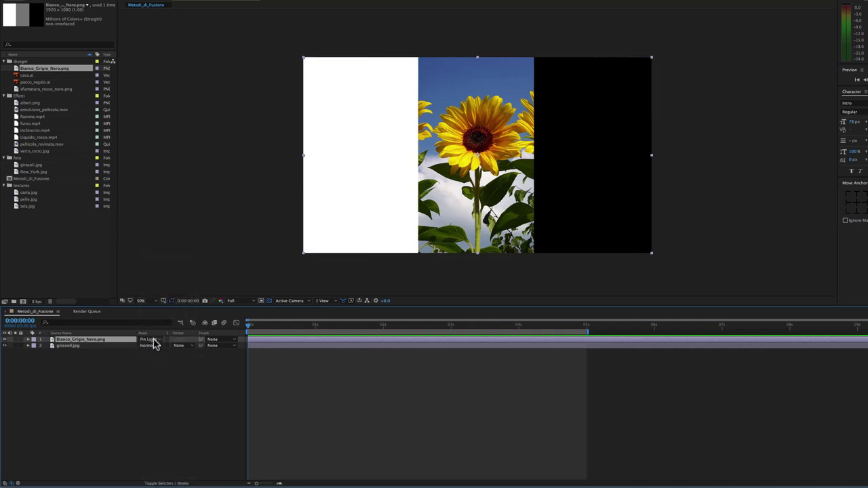
Compare Multiply, Add and Screen on the stripes layer, then set it back to Overlay.
left_click(153, 339)
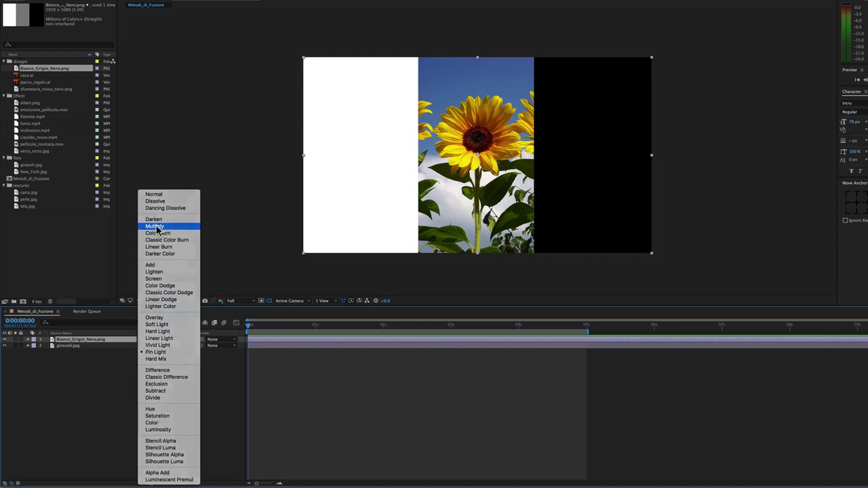
left_click(157, 230)
left_click(156, 341)
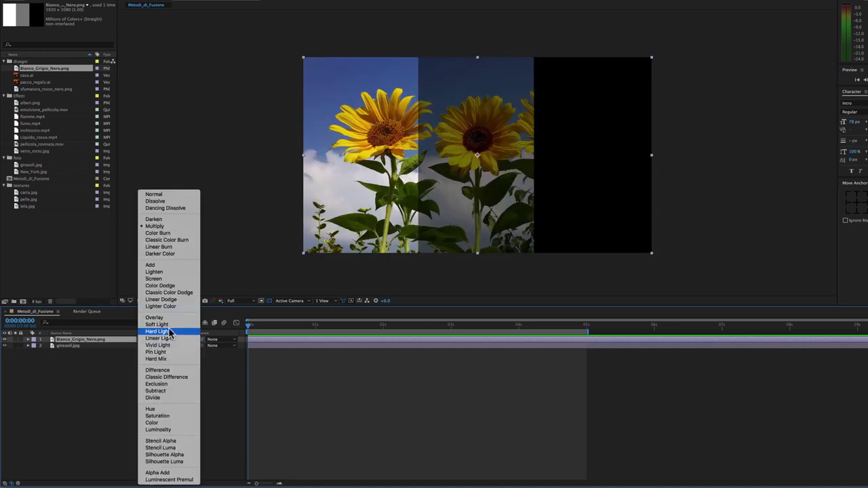
left_click(158, 267)
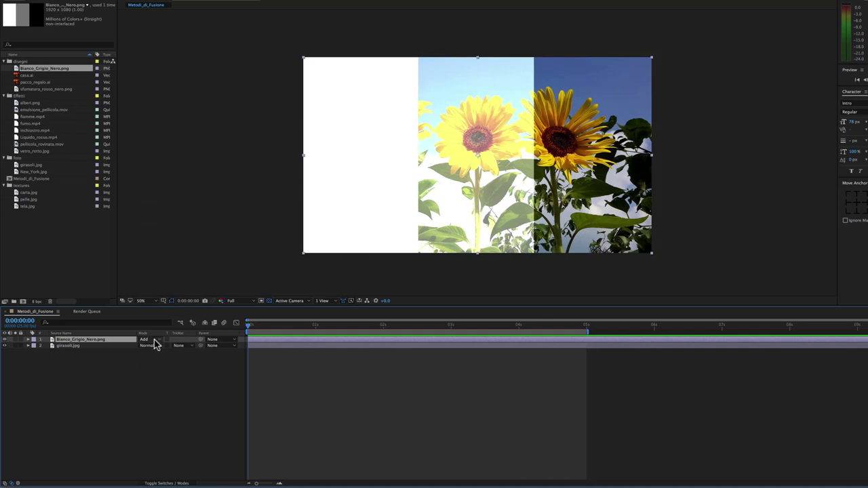
left_click(155, 340)
left_click(169, 280)
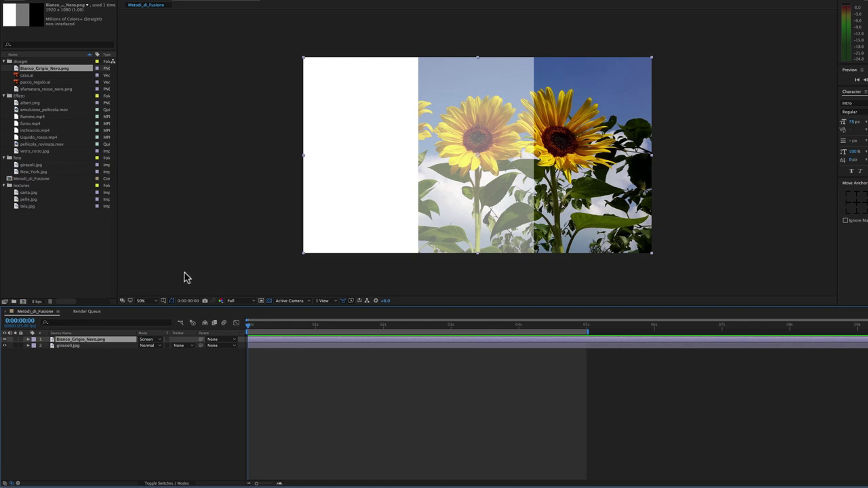
left_click(156, 339)
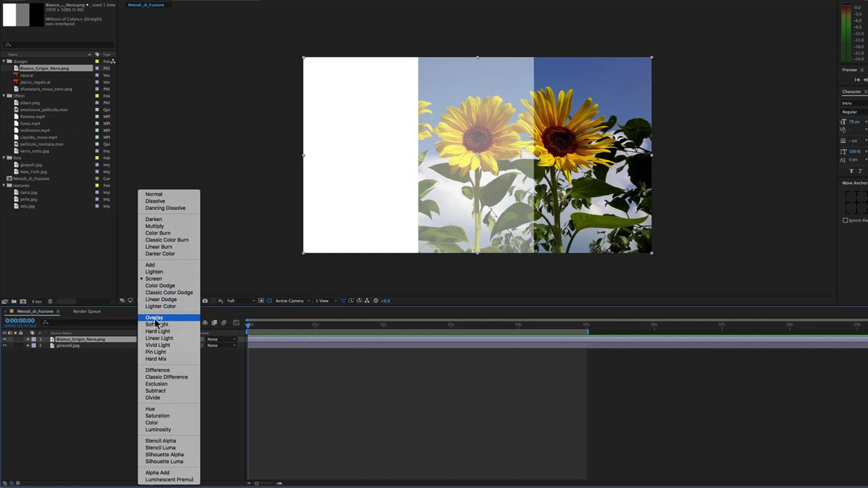
left_click(156, 317)
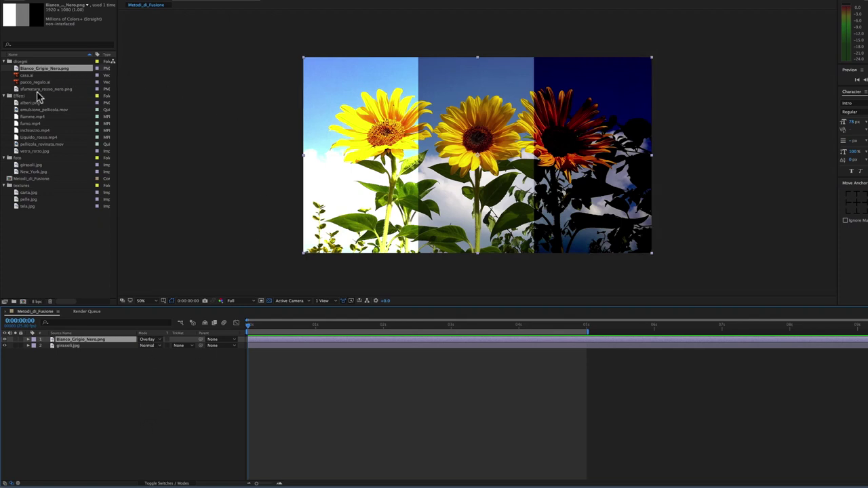
Add New_York.jpg and shift it upward, then delete it and the Bianco_Grigio_Nero.png layer.
left_click_drag(18, 173, 92, 347)
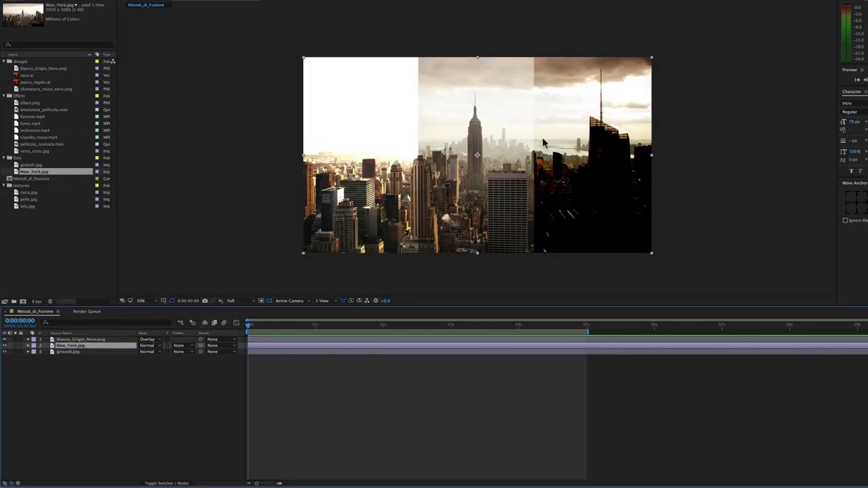
left_click_drag(493, 148, 497, 77)
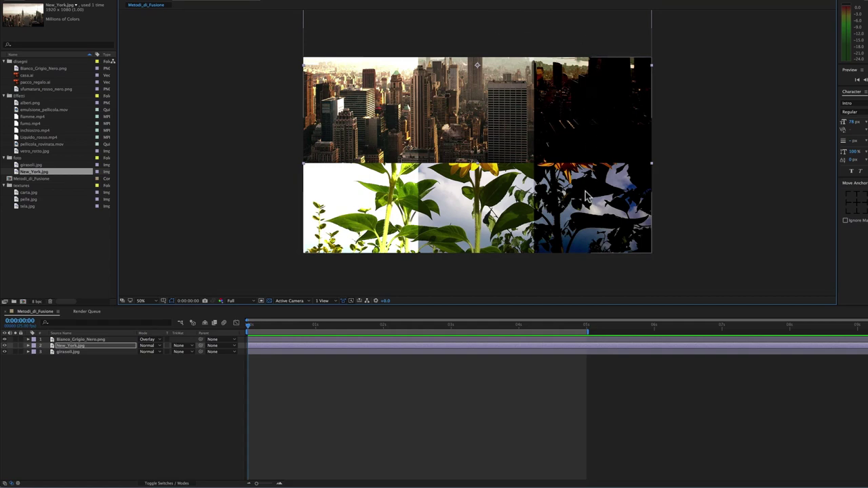
left_click(88, 349)
key("Delete")
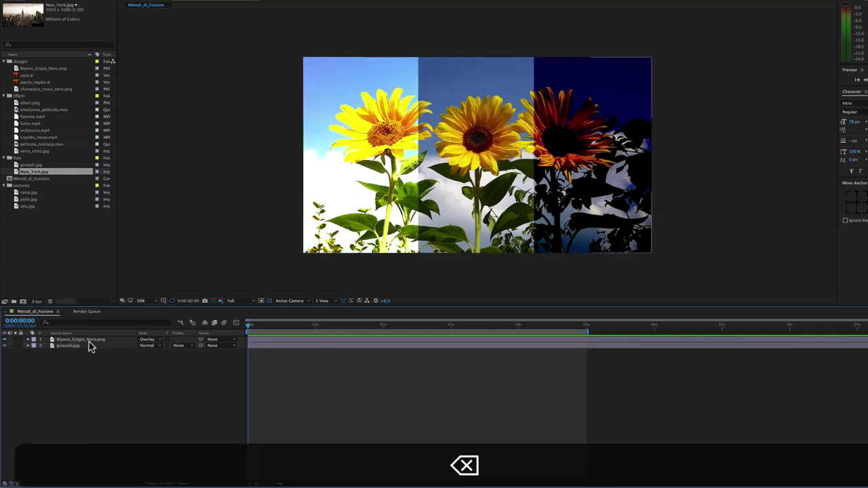
left_click(89, 339)
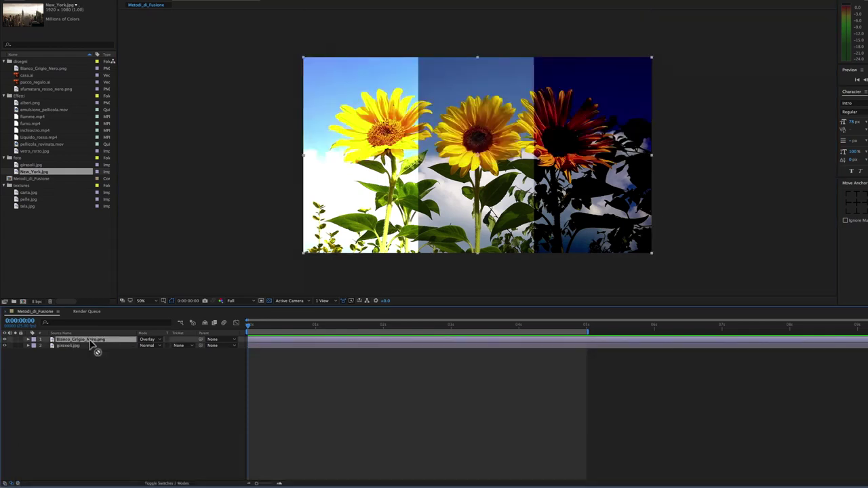
key("Delete")
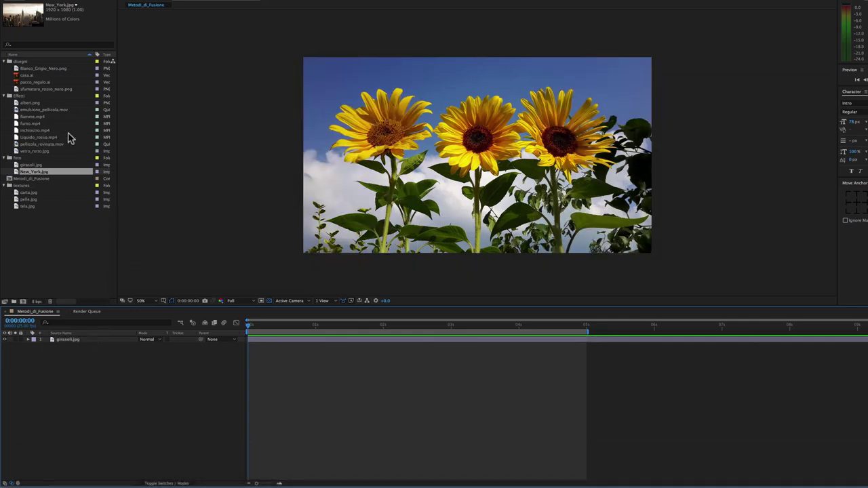
left_click(24, 103)
left_click_drag(18, 105, 106, 343)
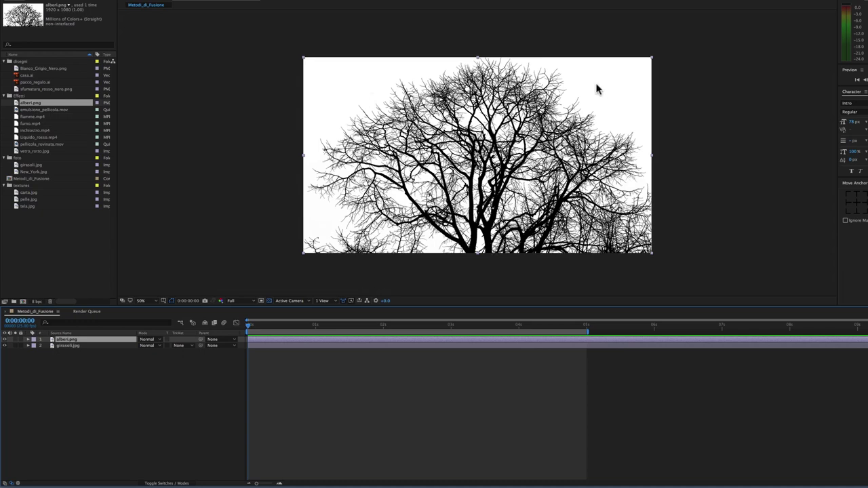
left_click(147, 340)
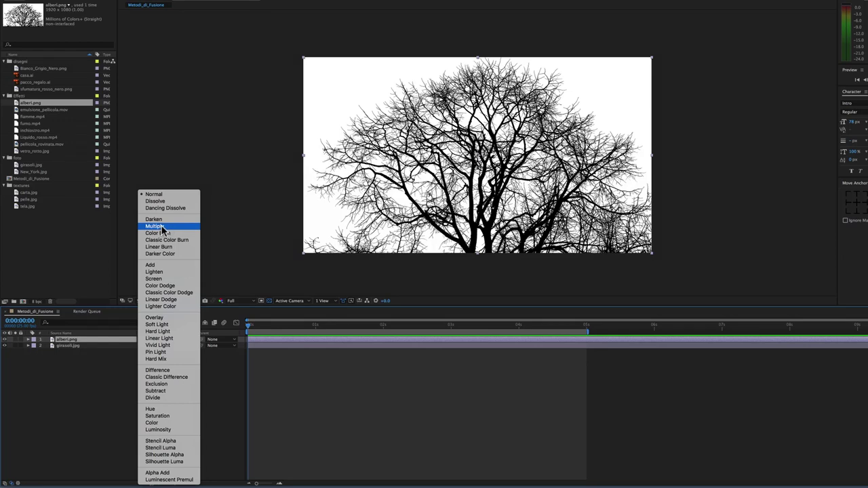
left_click(163, 227)
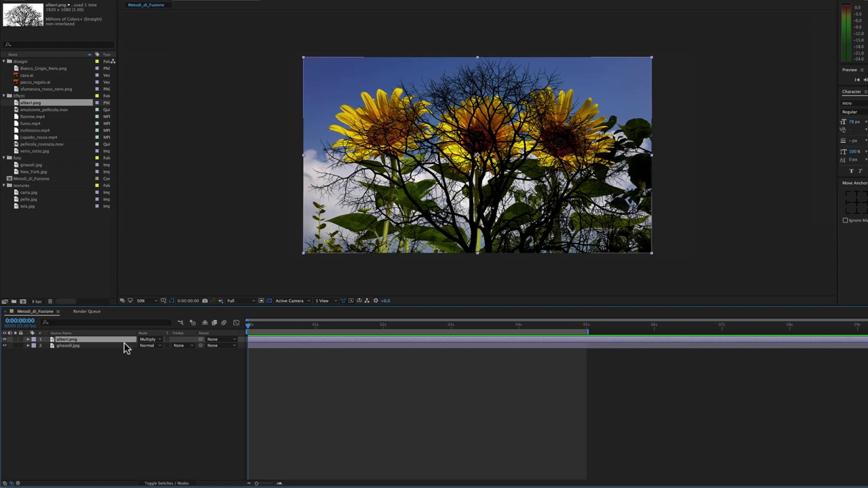
key("BackSpace")
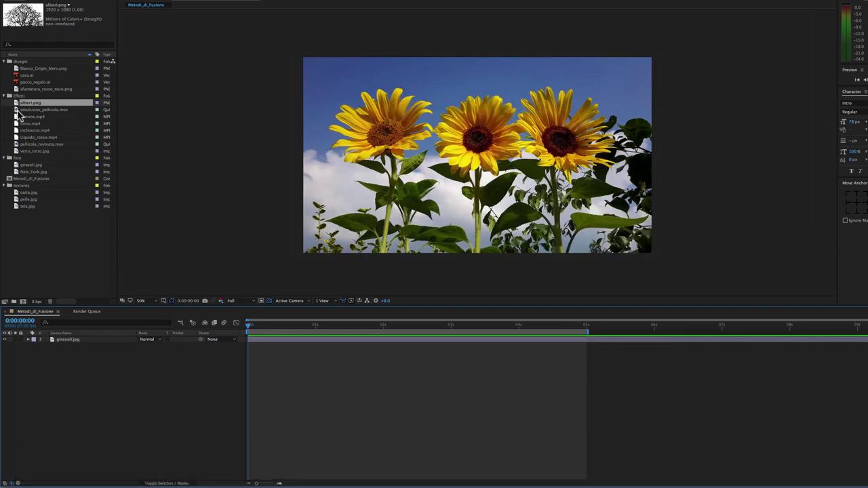
Add Liquido_rosso.mp4 above the sunflowers, blend it with Multiply, and scrub to preview.
left_click_drag(19, 138, 97, 339)
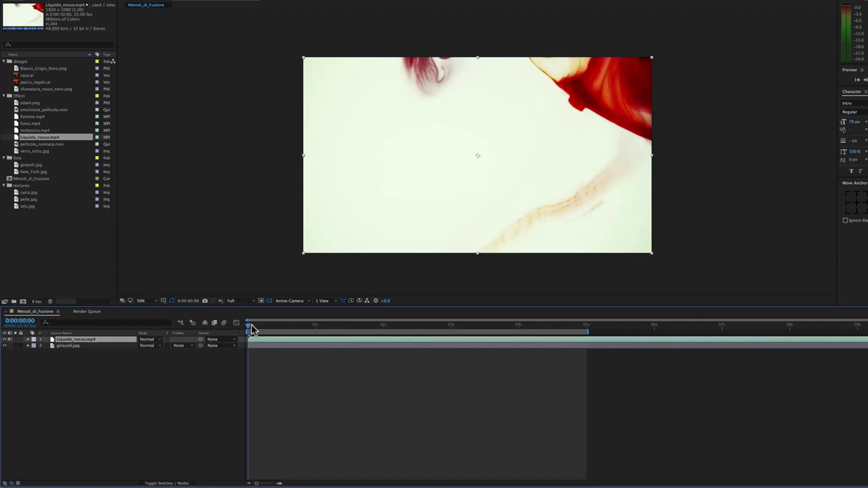
mouse_move(250, 327)
left_mouse_down()
mouse_move(521, 341)
mouse_move(482, 331)
left_mouse_up()
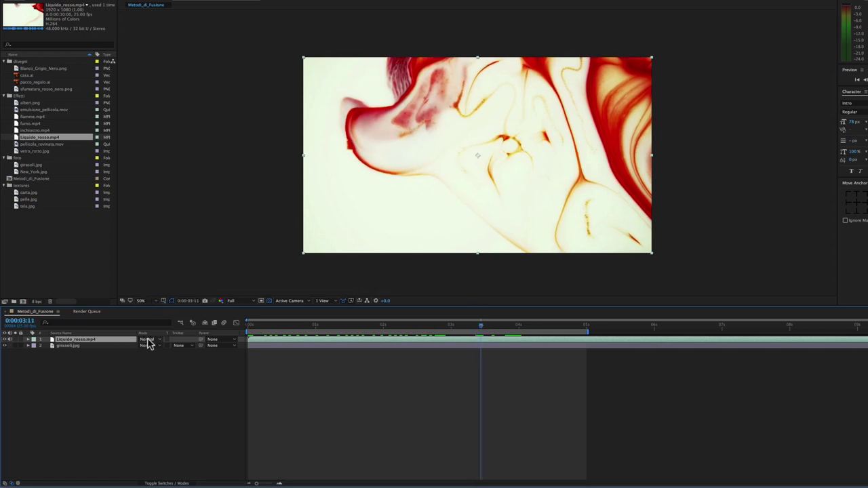
left_click(149, 340)
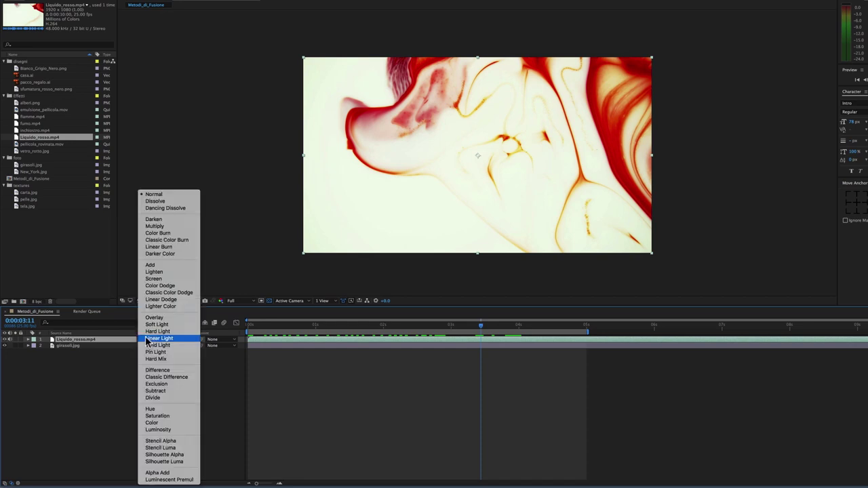
left_click(162, 227)
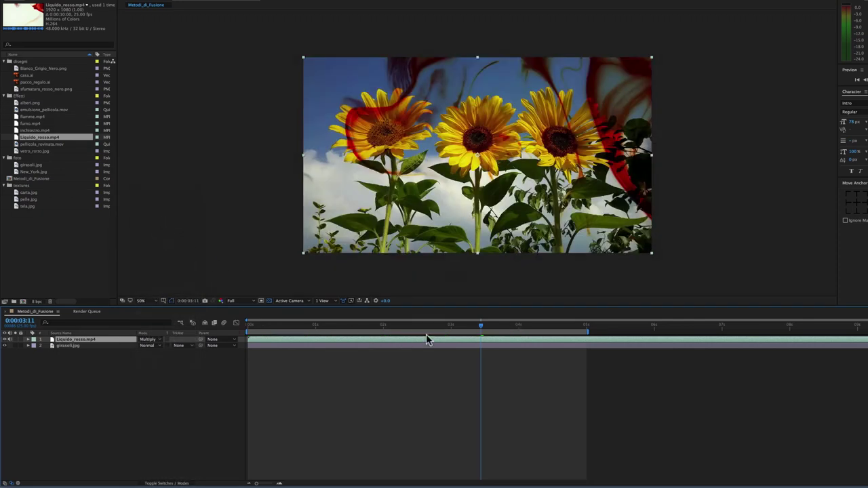
mouse_move(476, 329)
left_mouse_down()
mouse_move(251, 327)
mouse_move(502, 336)
left_mouse_up()
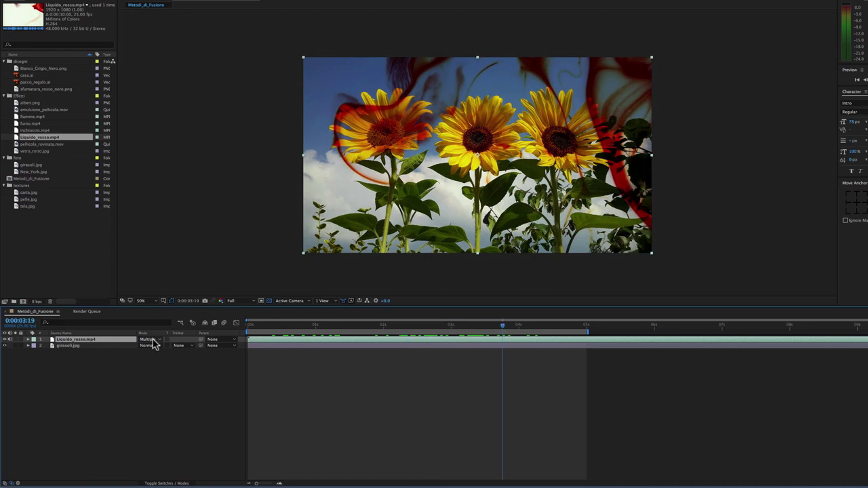
Switch the red liquid layer to Linear Burn, then delete it.
left_click(150, 339)
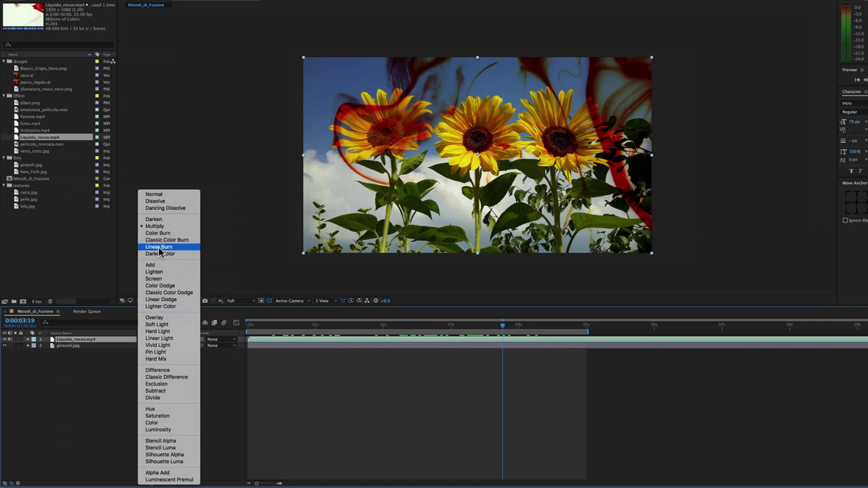
left_click(159, 246)
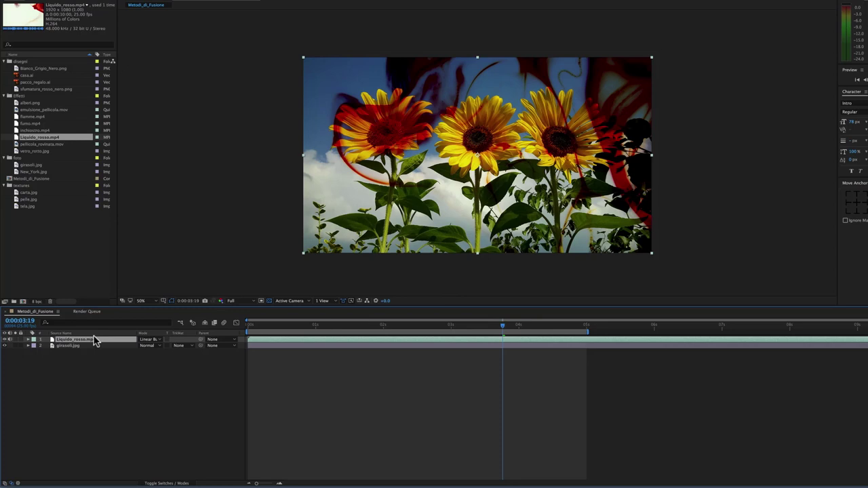
key("BackSpace")
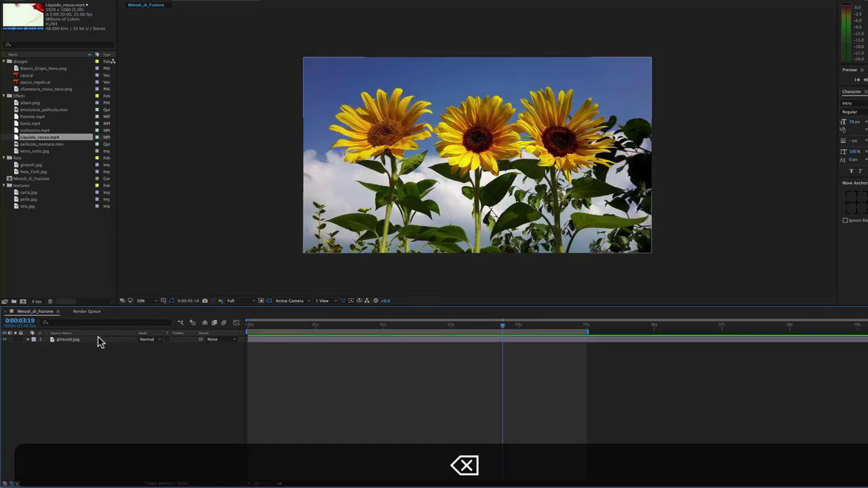
left_click_drag(20, 145, 115, 339)
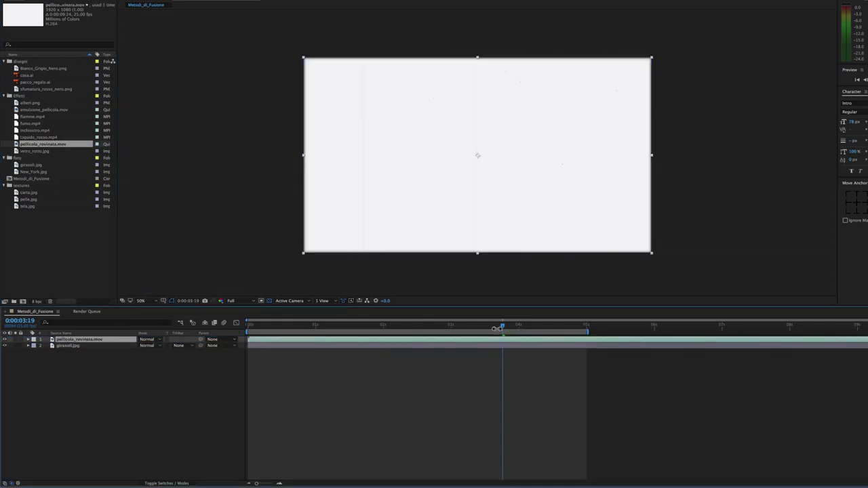
mouse_move(500, 325)
left_mouse_down()
mouse_move(251, 324)
mouse_move(480, 325)
left_mouse_up()
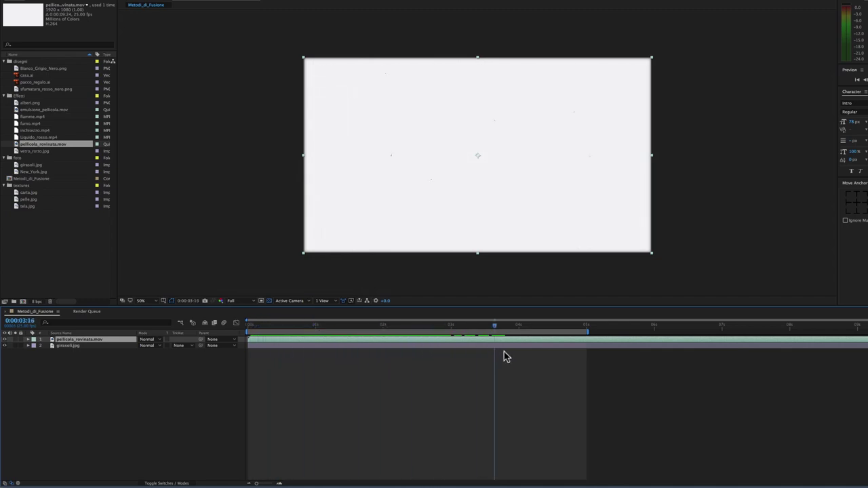
key("slash")
mouse_move(479, 324)
left_mouse_down()
mouse_move(392, 324)
mouse_move(437, 348)
left_mouse_up()
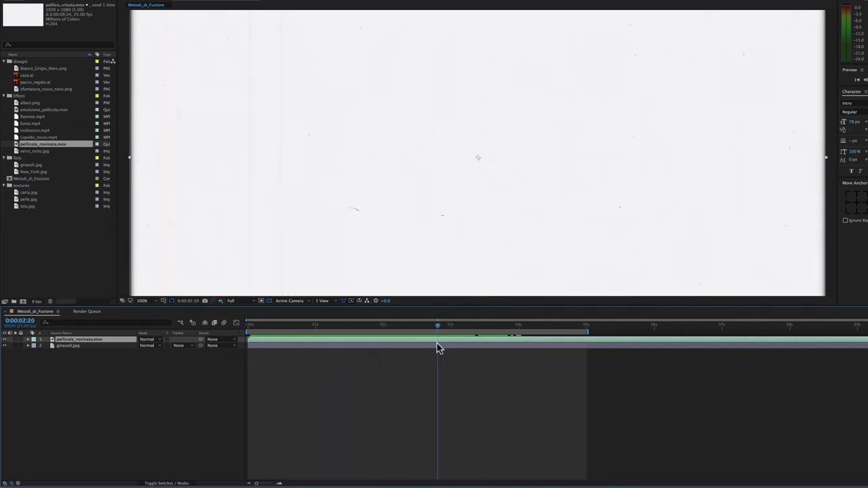
key("shift+slash")
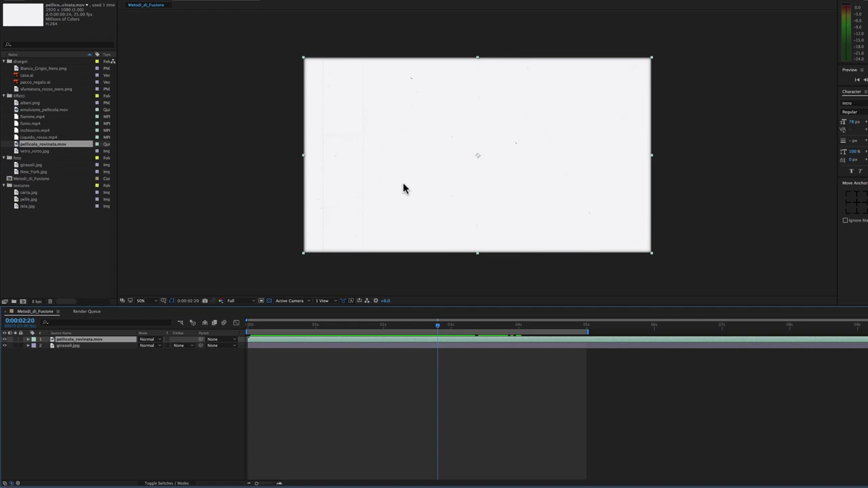
left_click(152, 341)
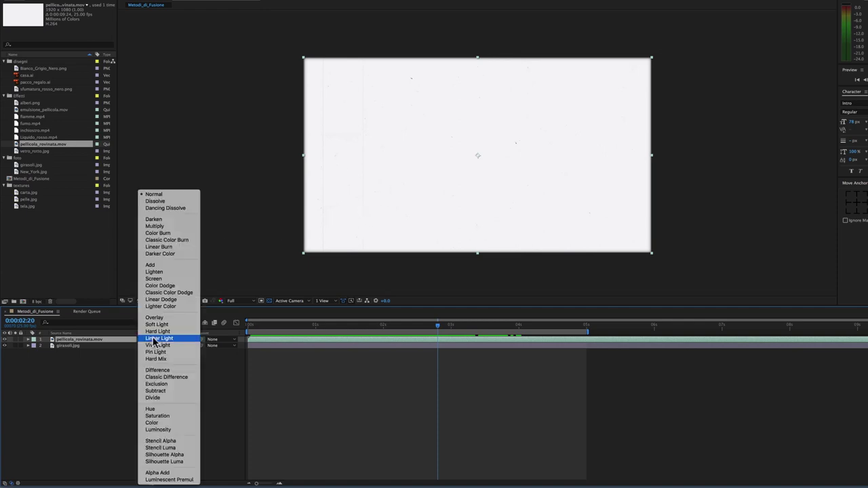
left_click(162, 228)
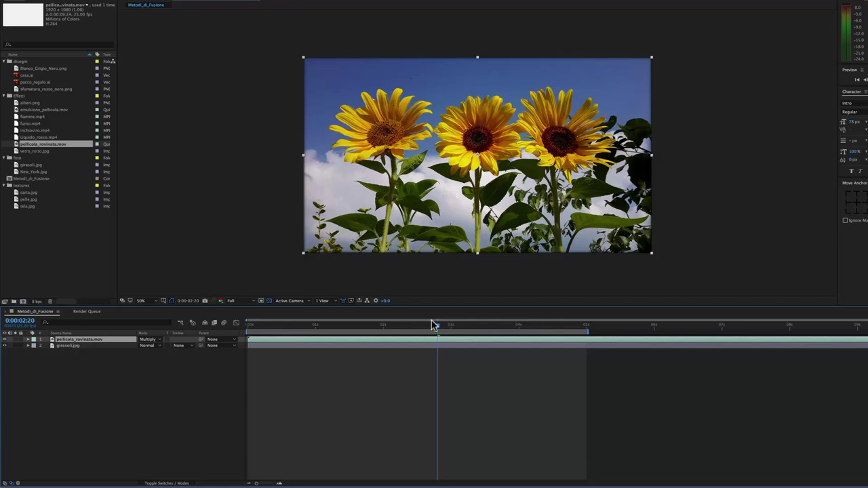
key("space")
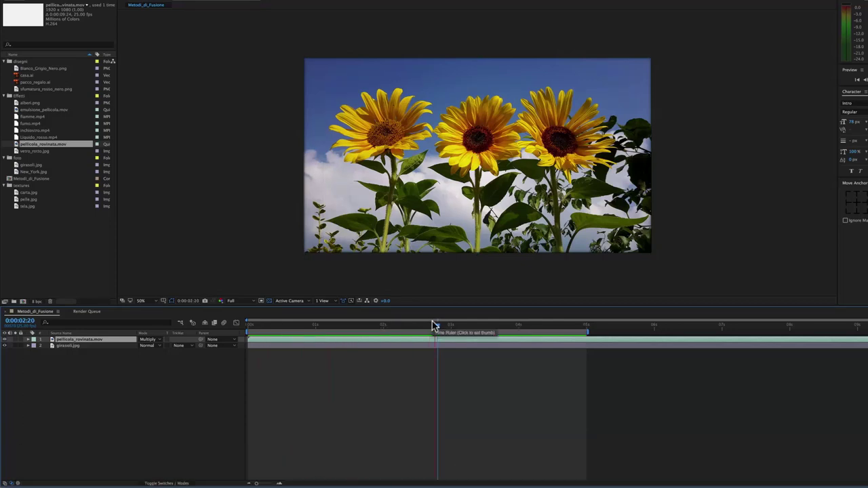
left_click(432, 325)
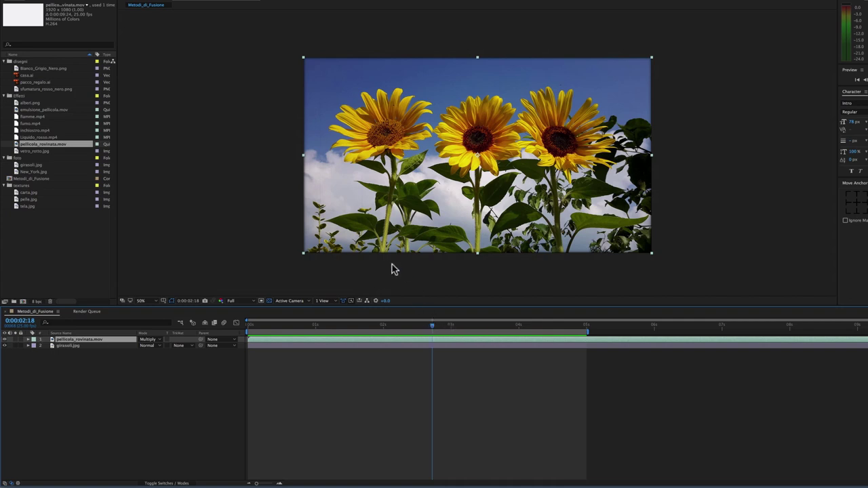
left_click(155, 339)
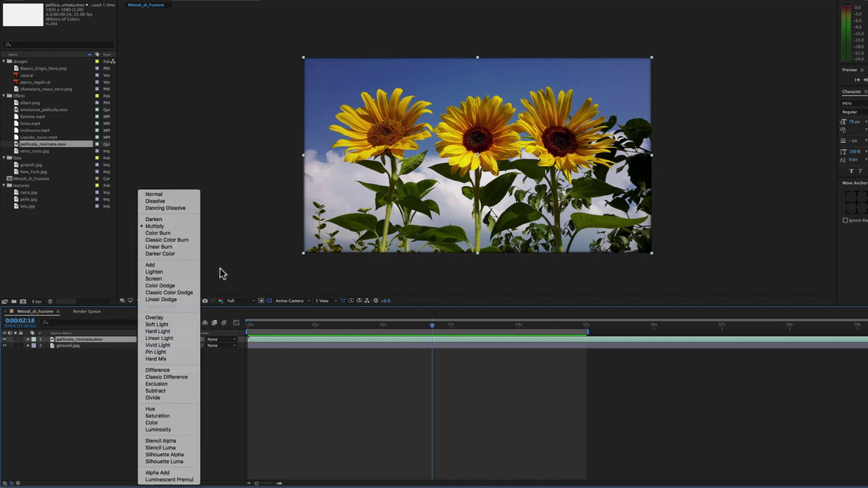
left_click(159, 246)
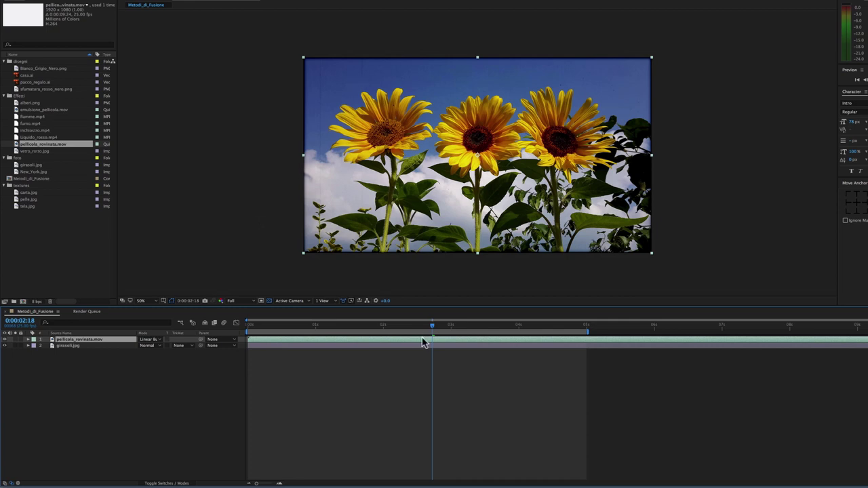
key("space")
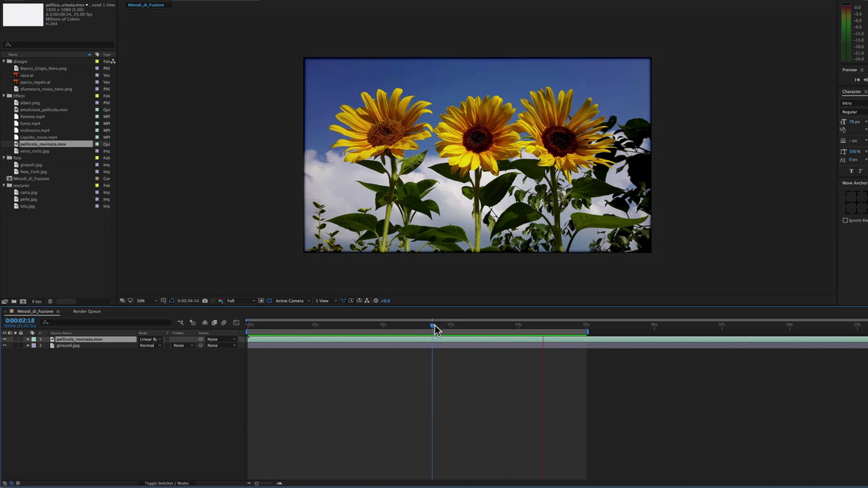
left_click(436, 330)
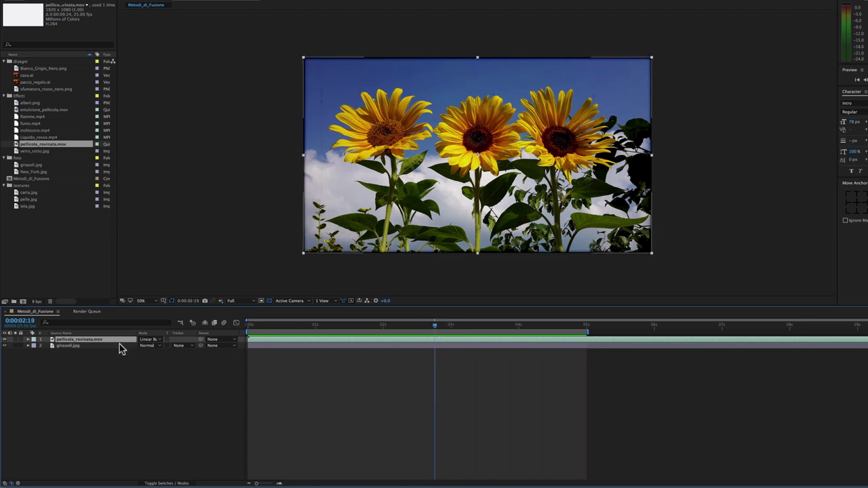
key("BackSpace")
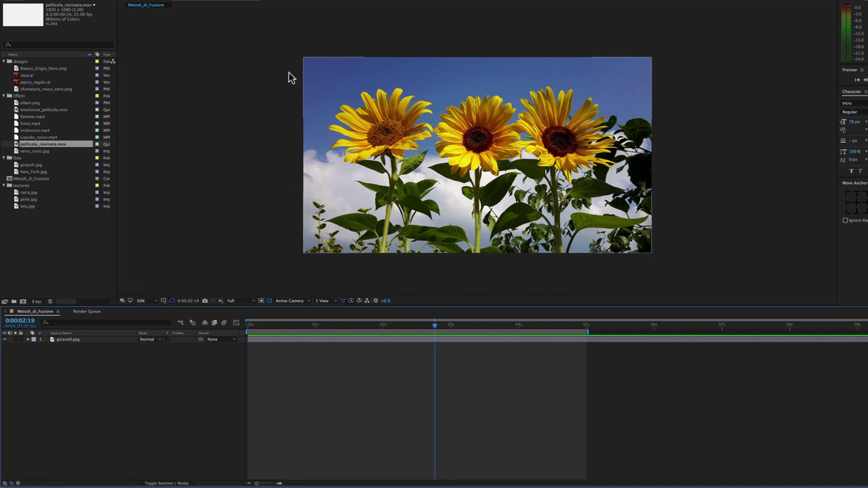
left_click(18, 116)
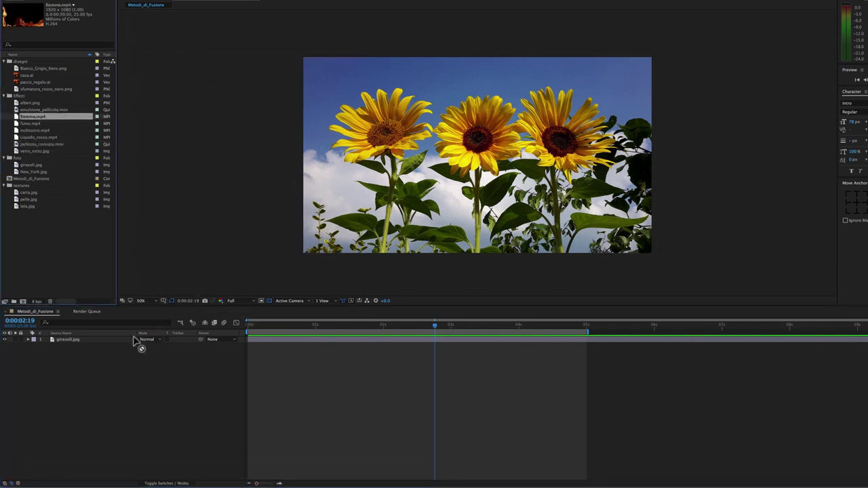
left_click_drag(17, 117, 91, 339)
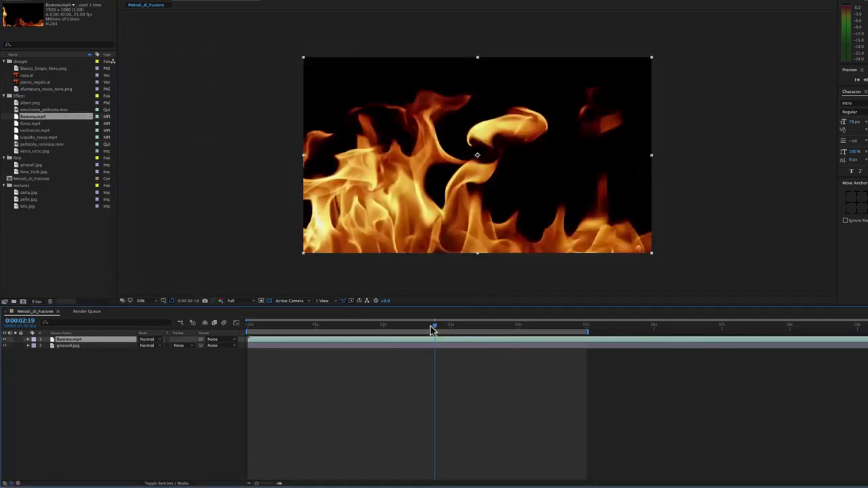
left_click_drag(432, 331, 361, 329)
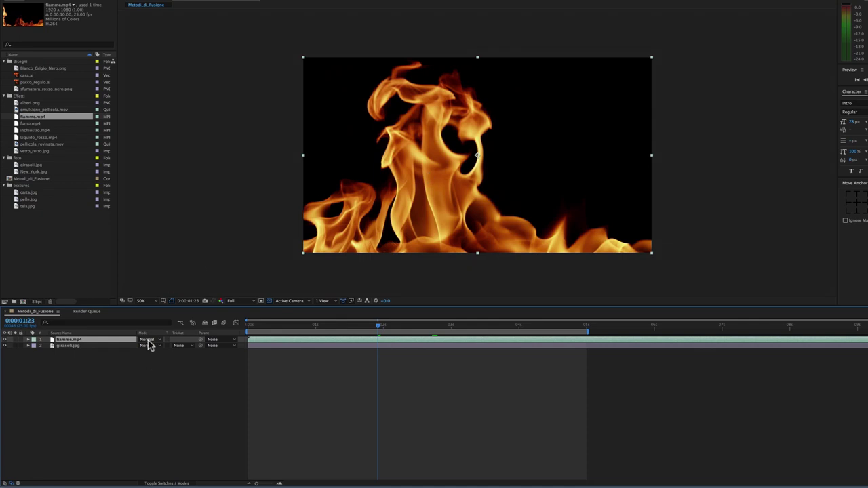
left_click(147, 339)
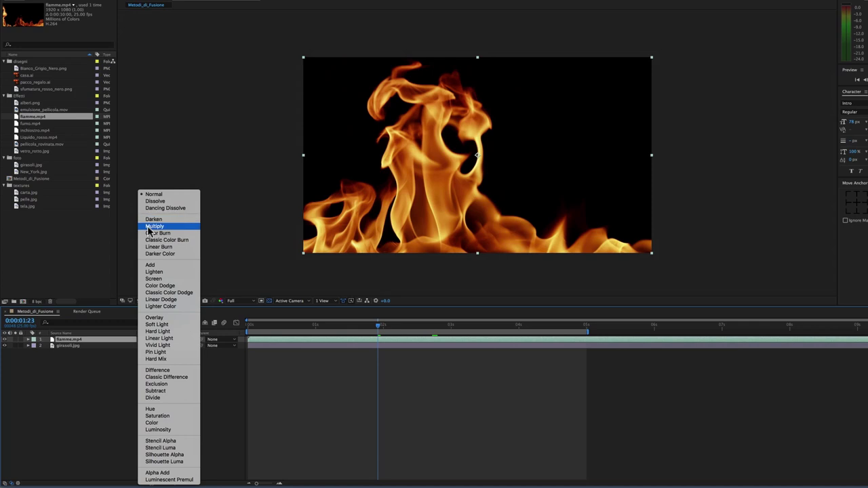
left_click(150, 265)
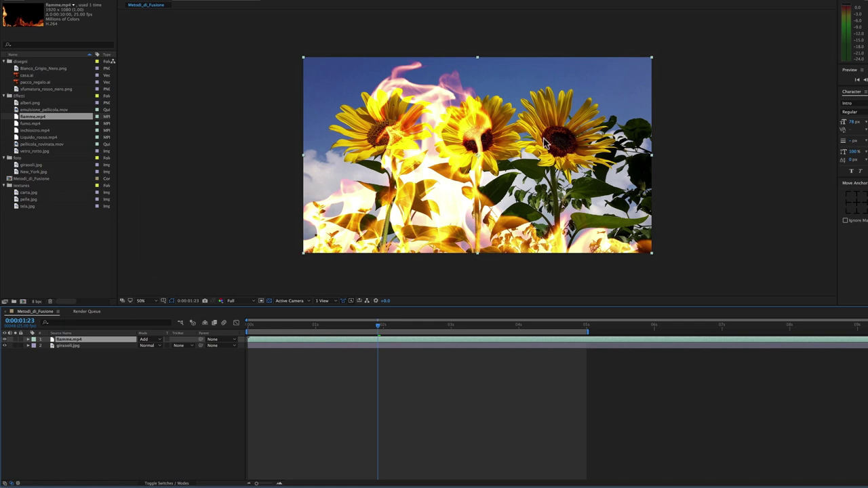
key("space")
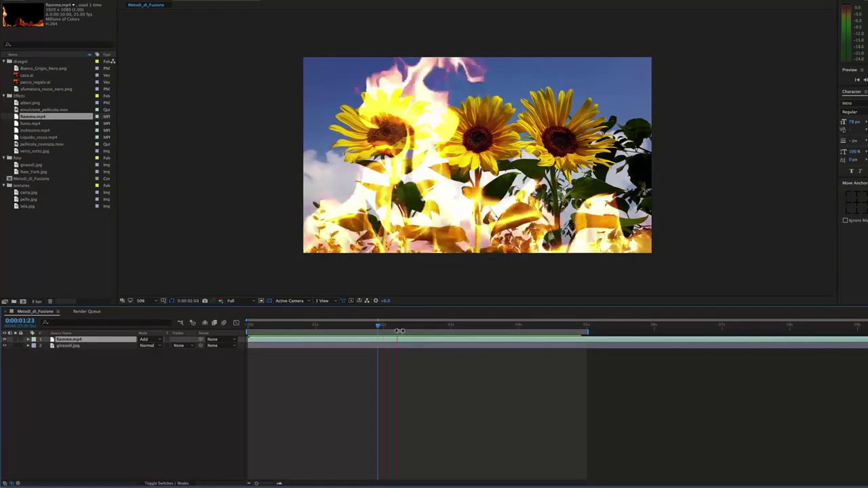
key("space")
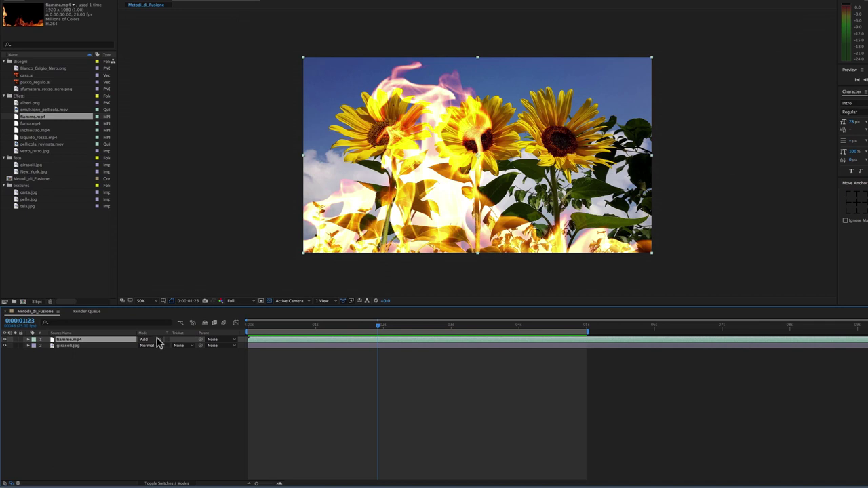
left_click(146, 339)
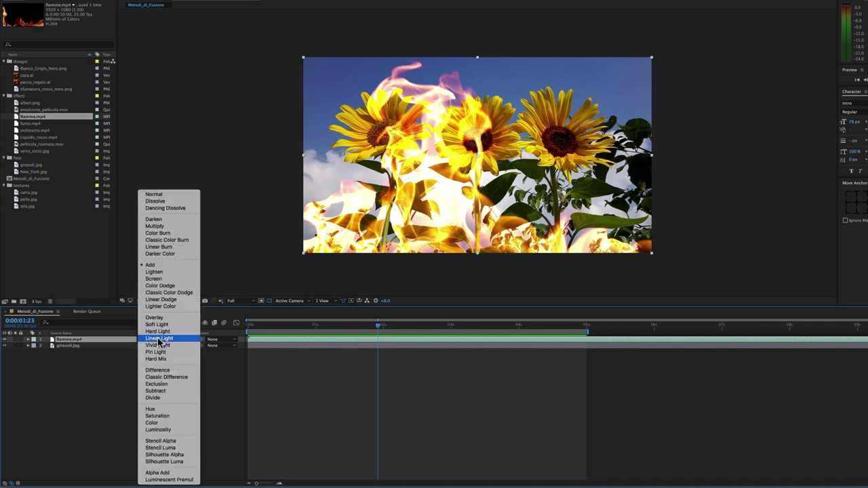
left_click(168, 279)
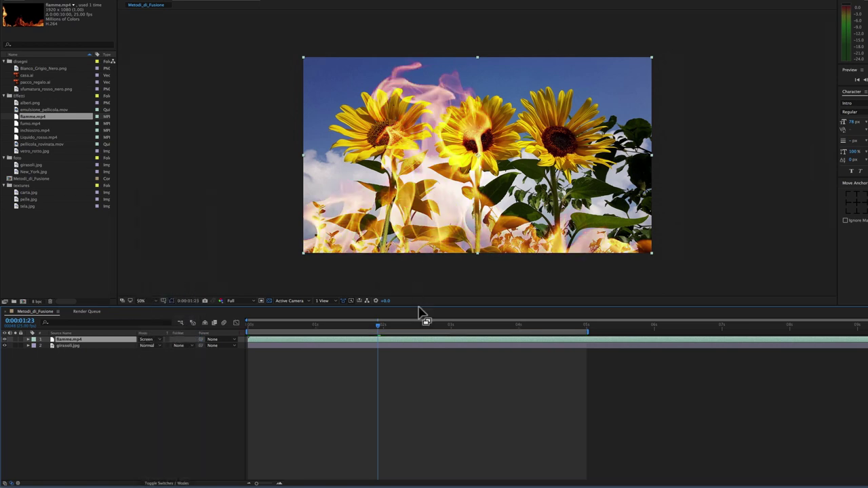
key("space")
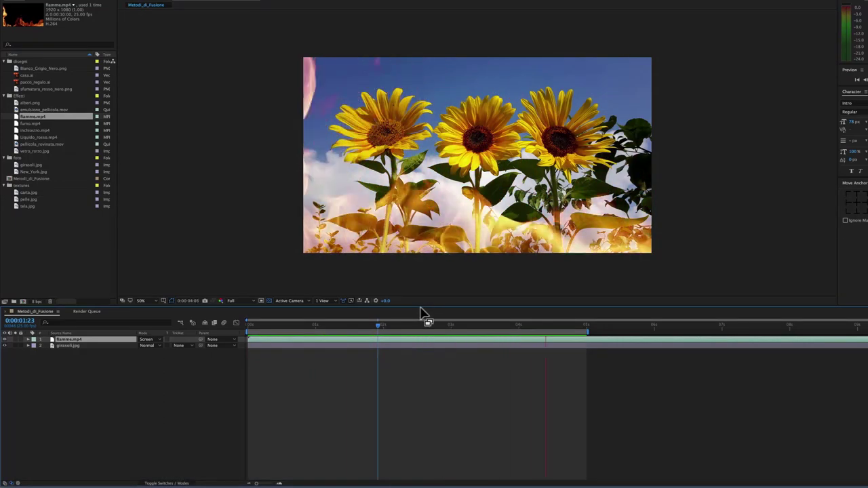
key("space")
key("Delete")
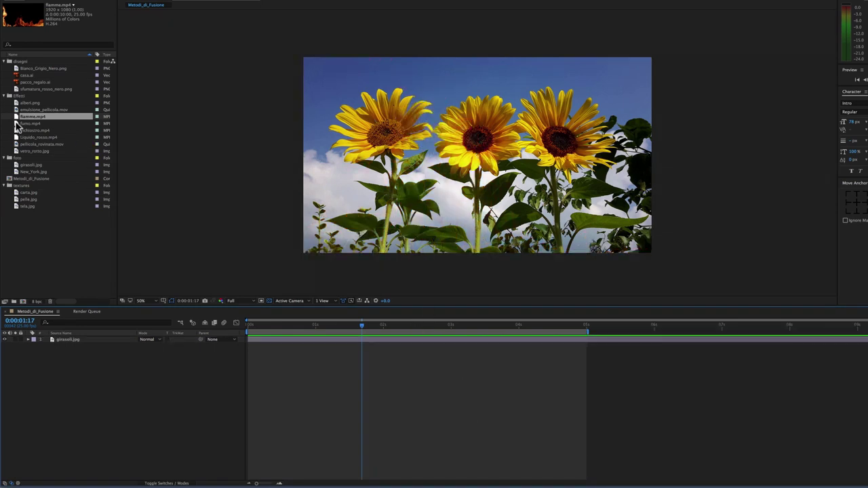
Add fumo.mp4 as the top layer, set it to Add, and preview the result.
left_click_drag(16, 125, 91, 339)
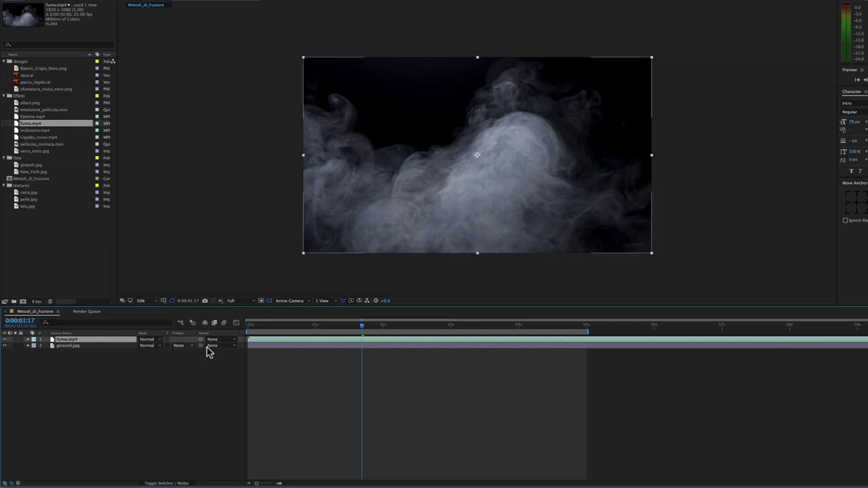
left_click_drag(360, 330, 393, 329)
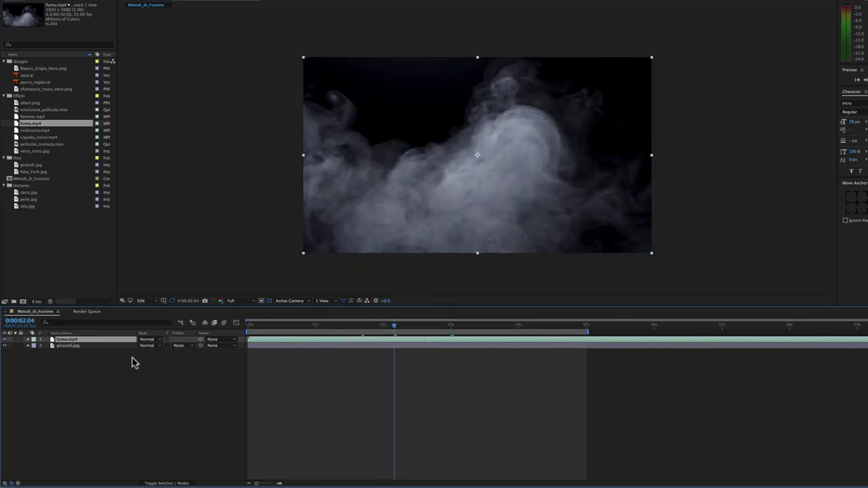
left_click(145, 339)
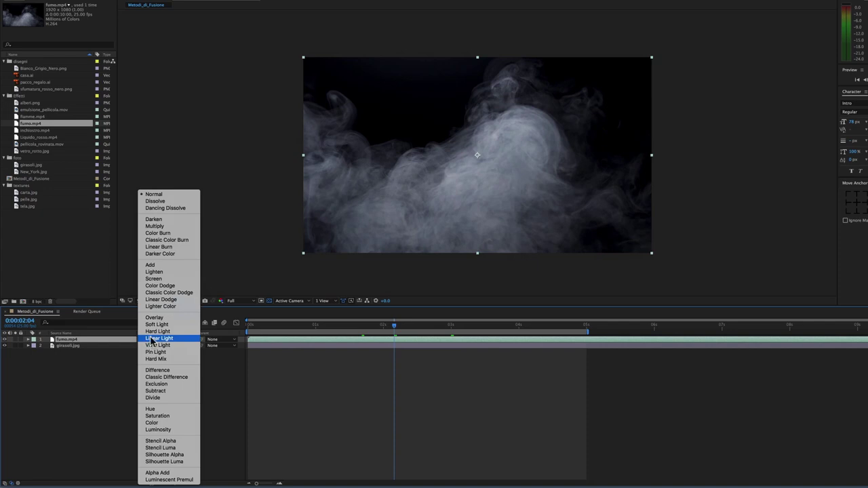
left_click(164, 265)
key("space")
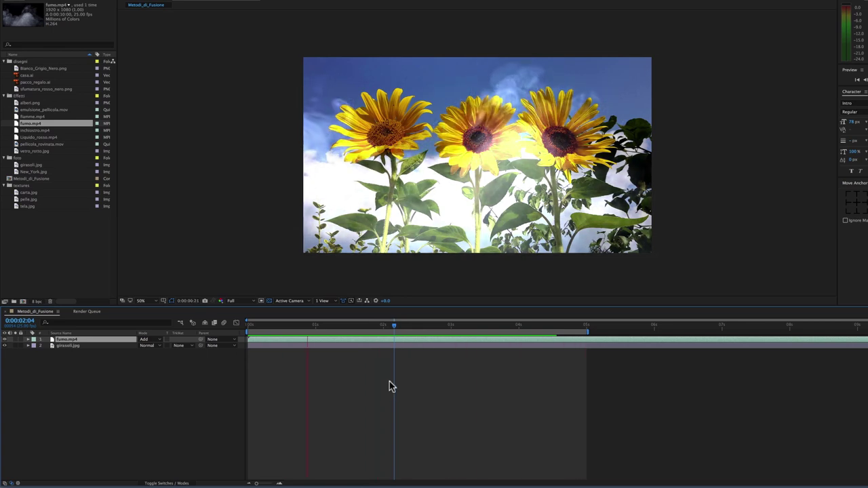
key("space")
Switch the smoke layer to Screen and preview the pale wisps over the sunflowers.
left_click(157, 340)
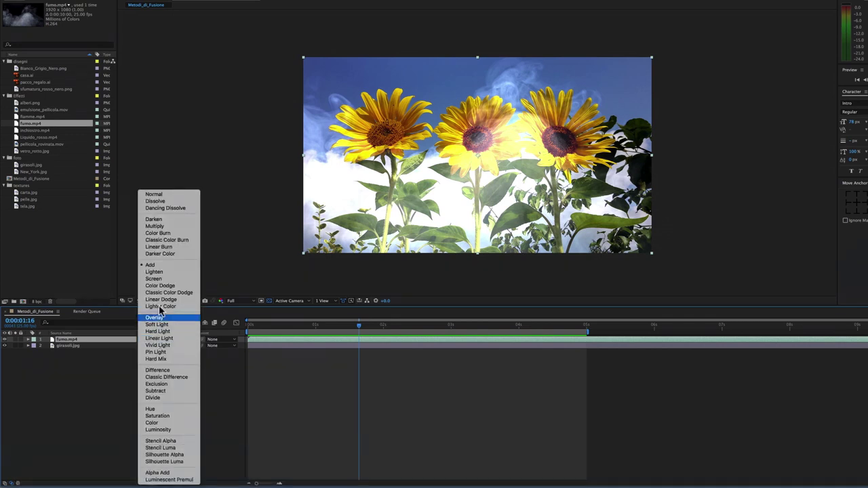
left_click(153, 280)
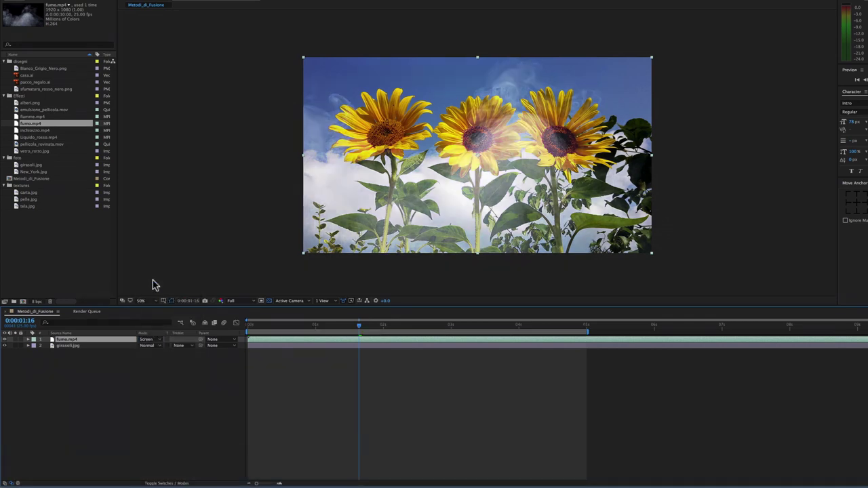
key("space")
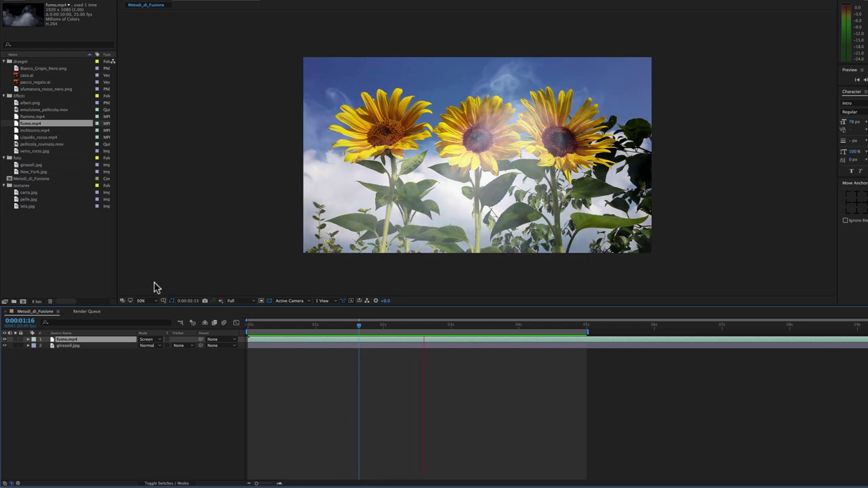
key("space")
left_click(513, 326)
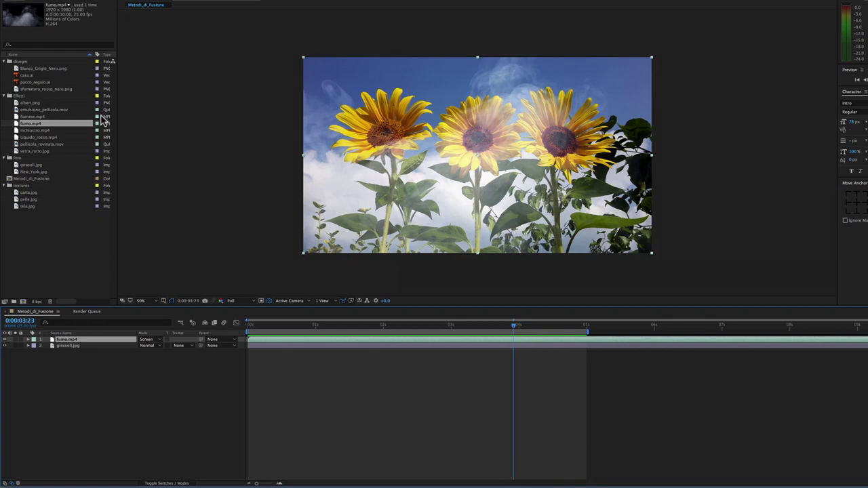
key("super+Tab")
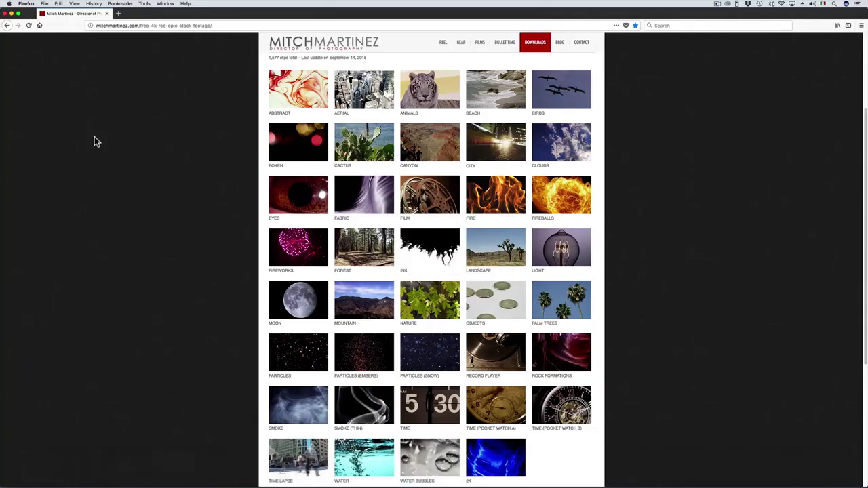
key("super")
key("super+Tab")
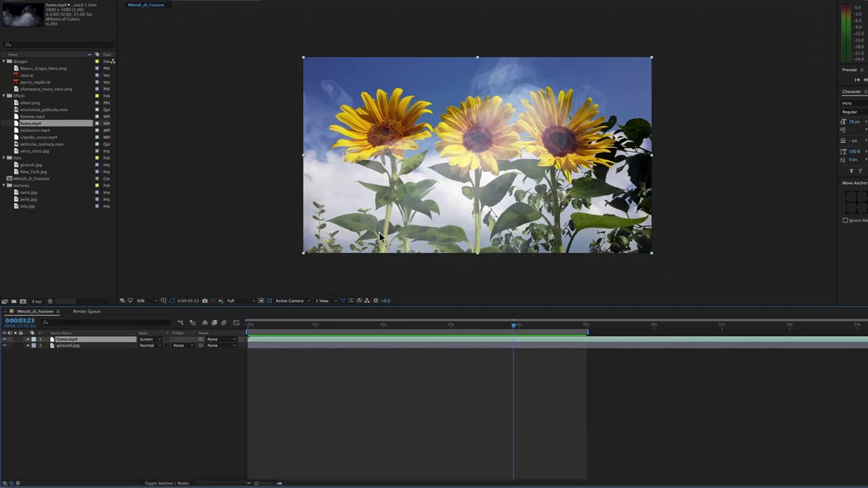
Delete the fumo.mp4 layer and add vetro_rotto.jpg as the new top layer.
key("BackSpace")
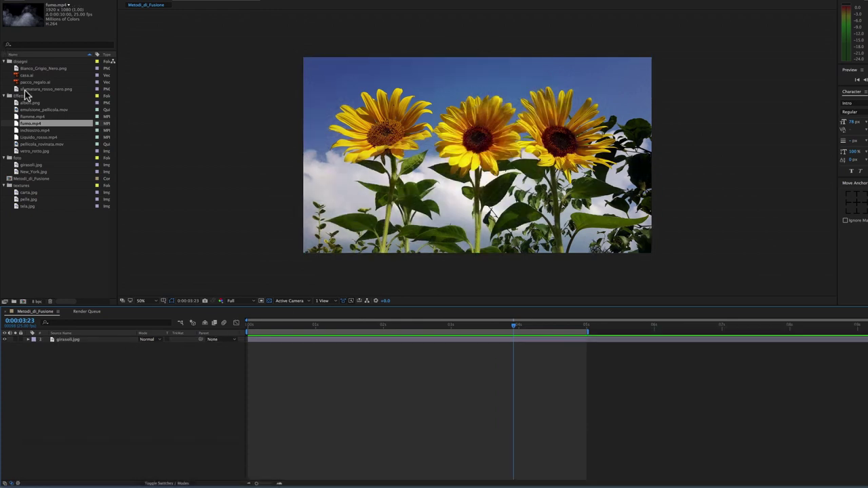
left_click(19, 150)
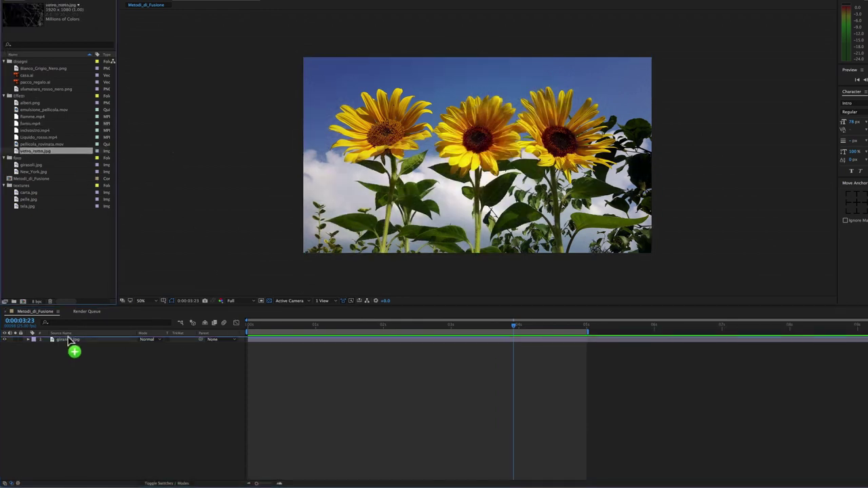
left_click_drag(83, 317, 67, 340)
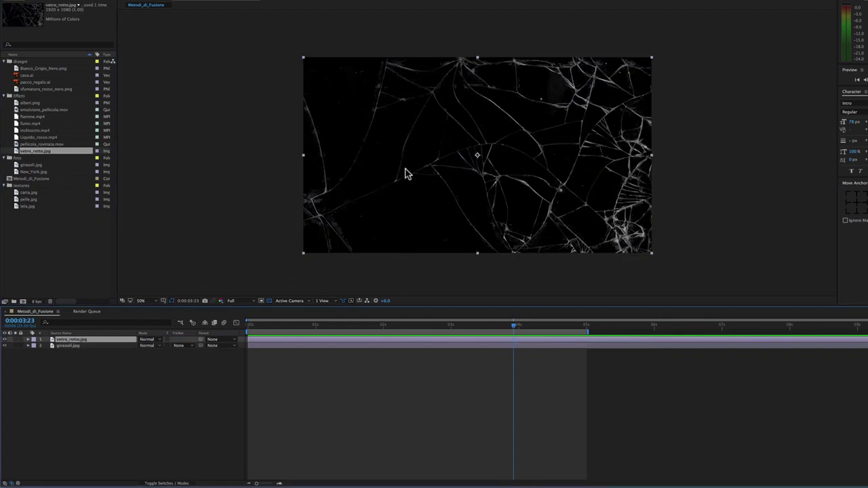
Blend the broken-glass layer in Add, then Screen, and delete it.
left_click(147, 339)
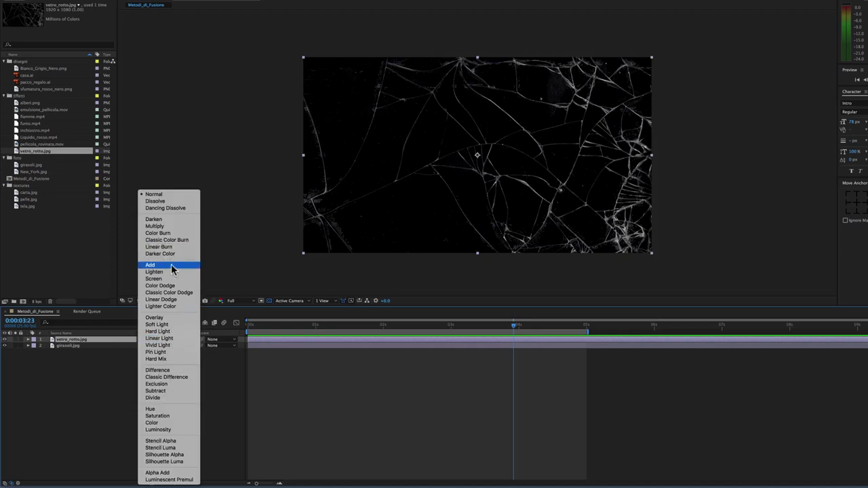
left_click(170, 270)
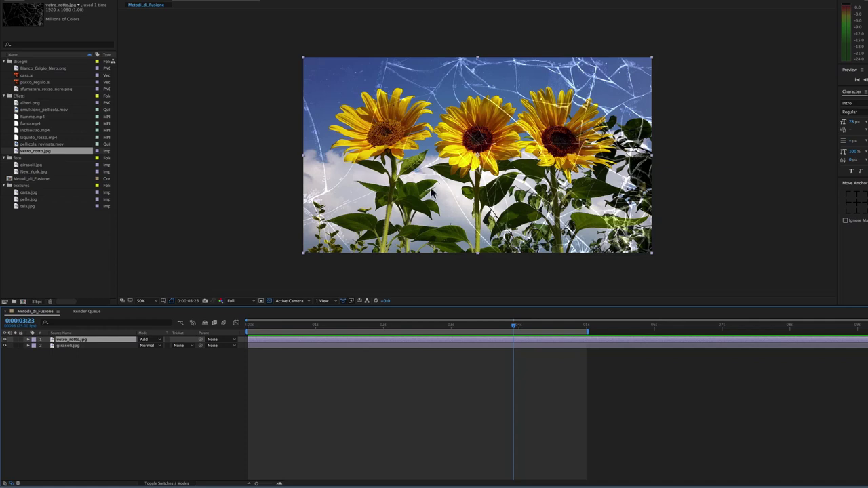
left_click(146, 339)
left_click(167, 280)
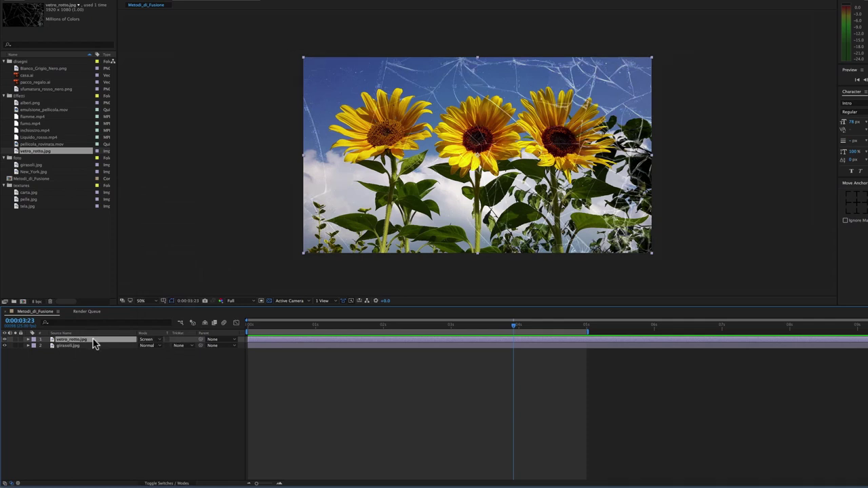
key("BackSpace")
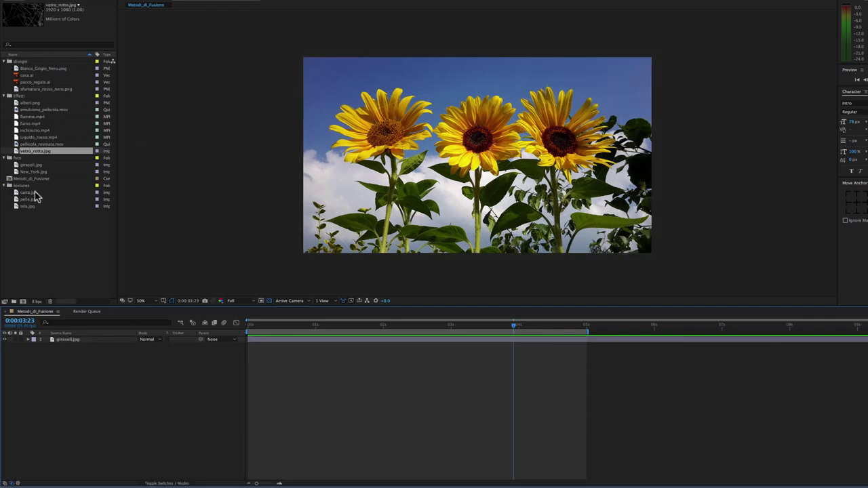
Add tela.jpg above girasoli.jpg, view at 100%, and blend it in Overlay.
left_click_drag(20, 208, 99, 337)
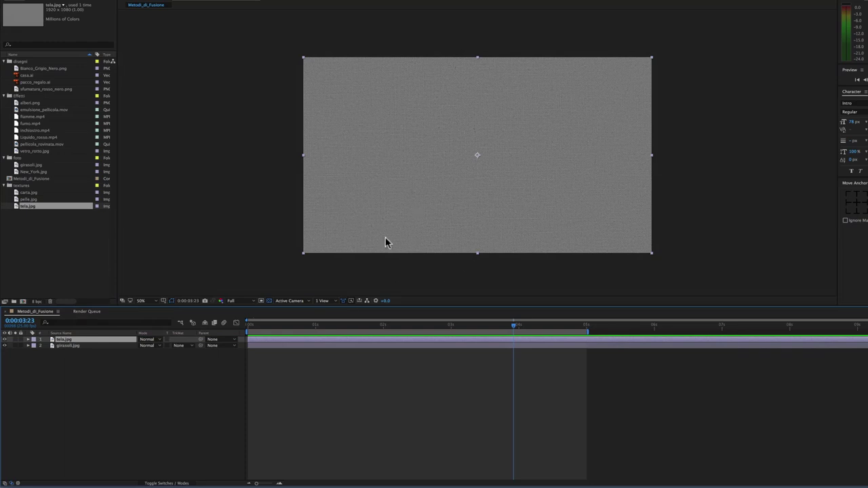
key("slash")
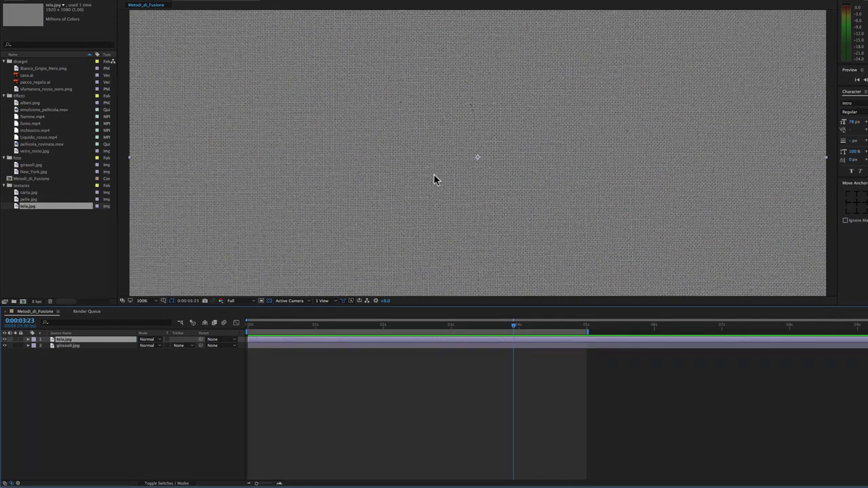
left_click(151, 339)
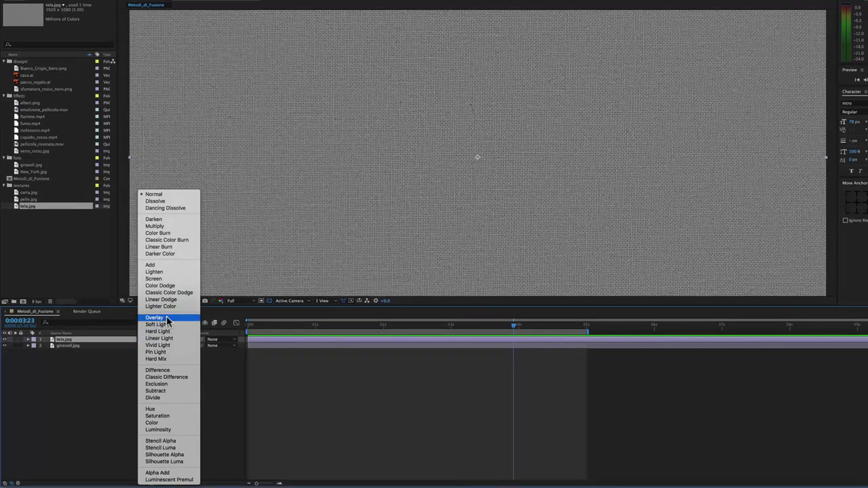
left_click(168, 319)
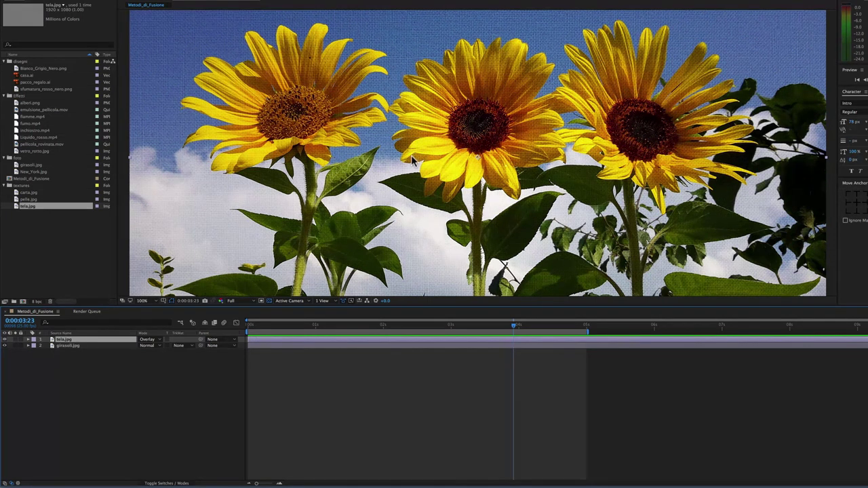
Switch tela.jpg to Hard Light, then Linear Light, and delete the texture layer.
left_click(156, 340)
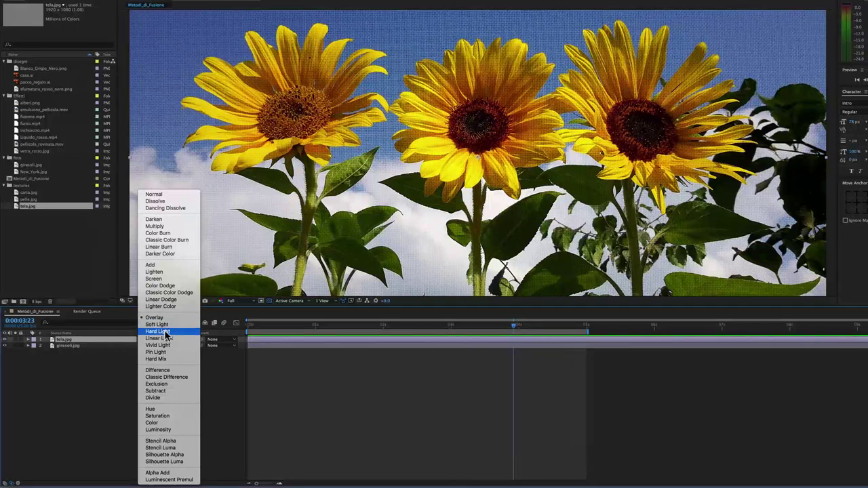
left_click(164, 331)
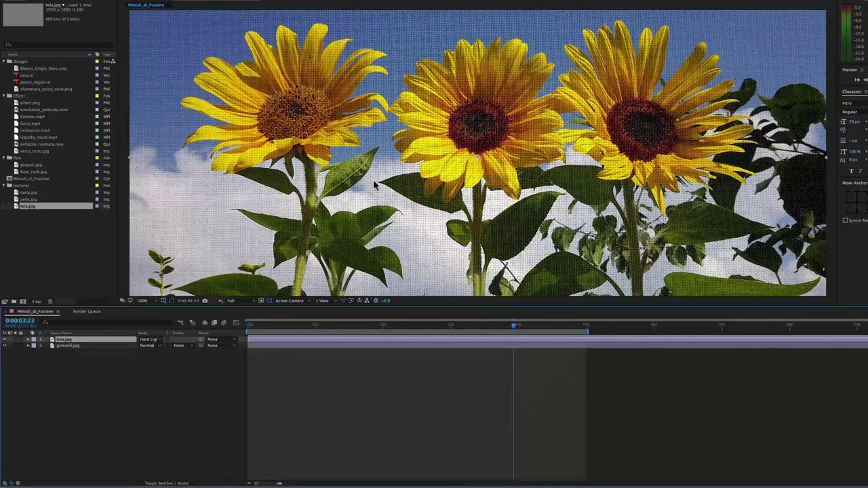
left_click(159, 340)
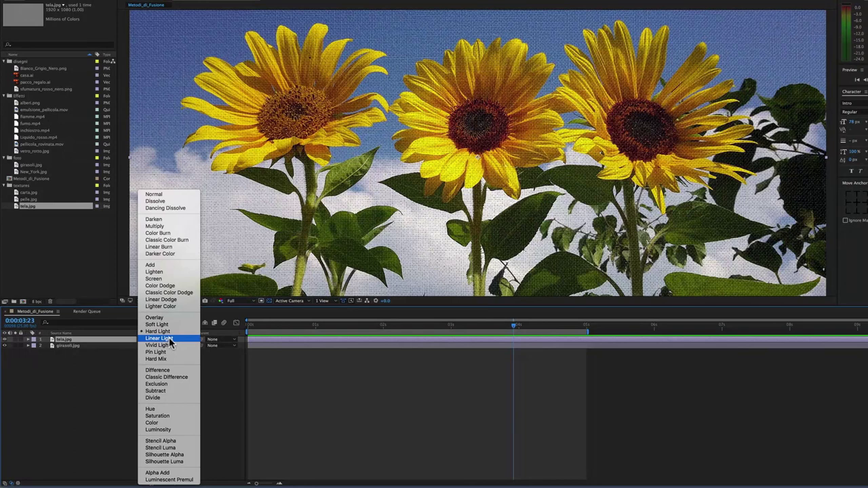
left_click(170, 340)
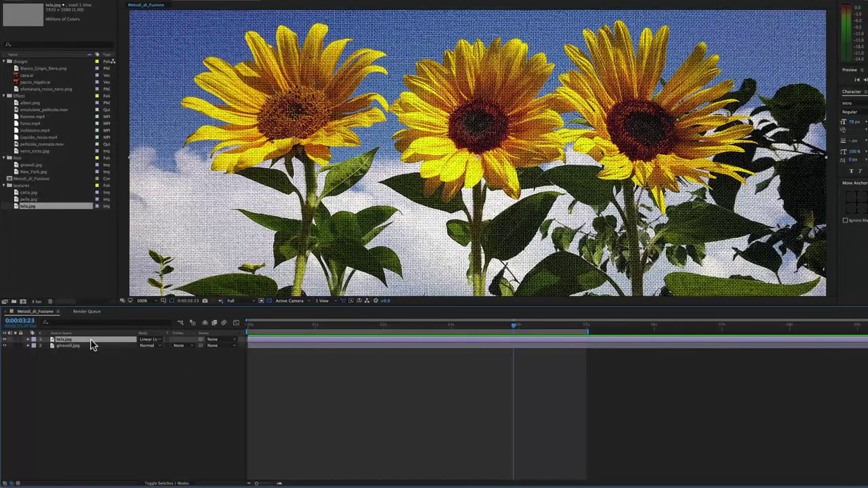
key("BackSpace")
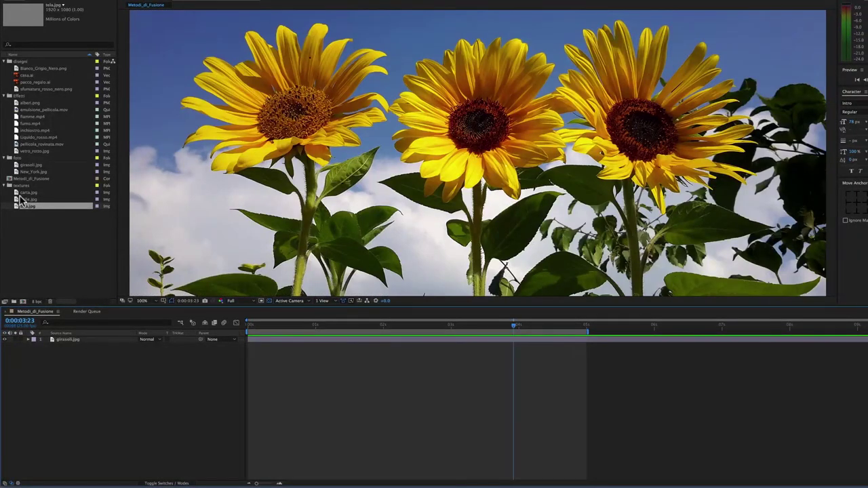
Add pelle.jpg as the new top layer and blend it with Overlay.
left_click_drag(20, 199, 81, 341)
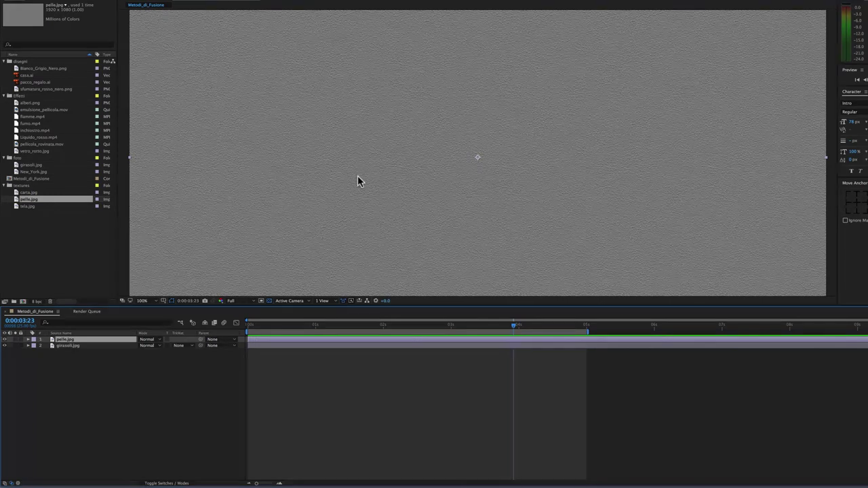
left_click(154, 339)
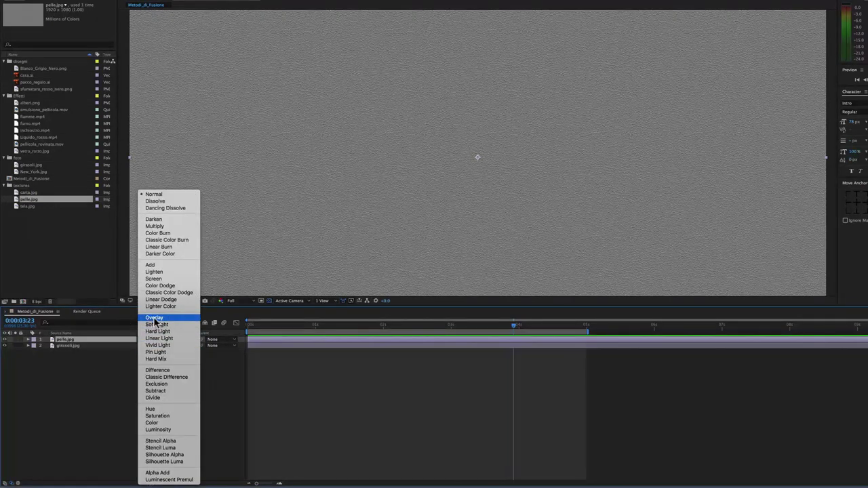
left_click(163, 318)
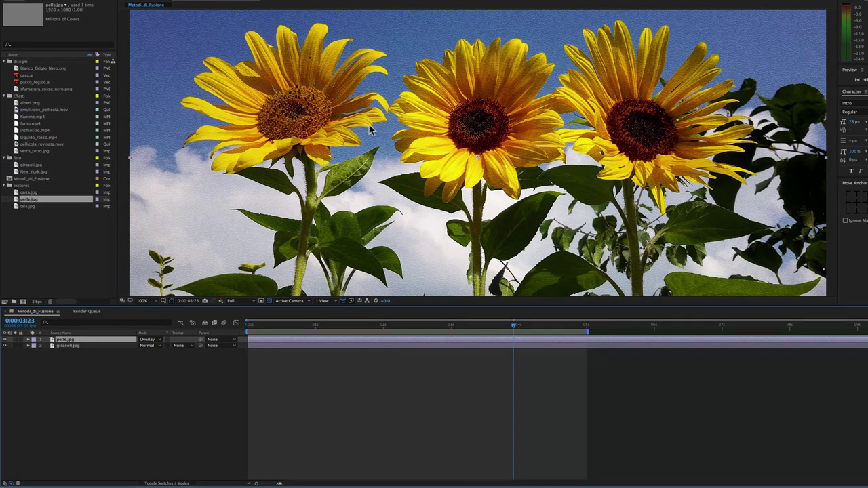
Try pelle.jpg in Hard Light, then Linear Light, then delete the layer.
left_click(158, 339)
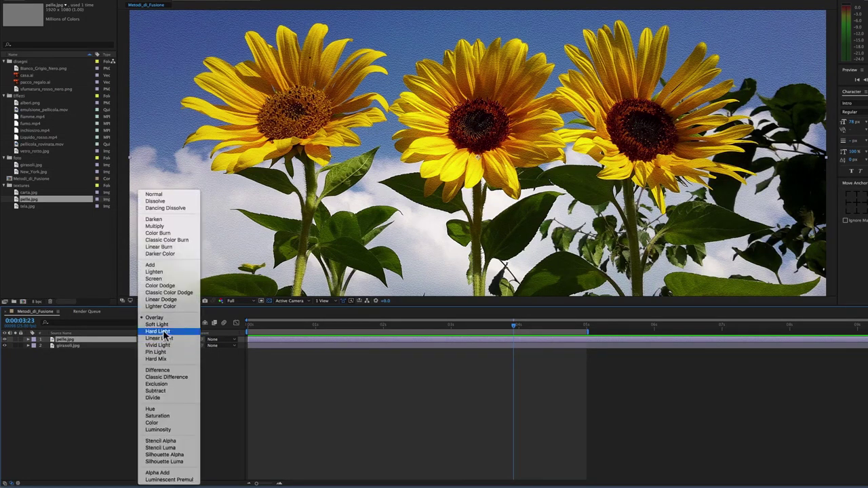
left_click(161, 332)
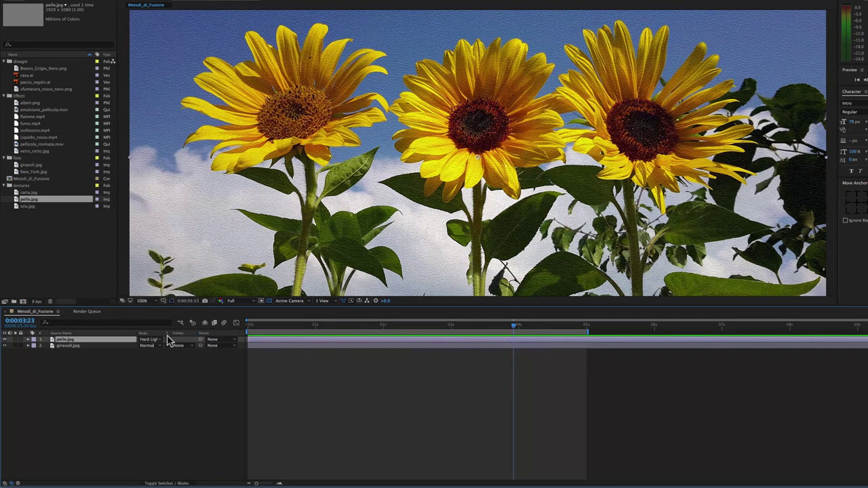
left_click(157, 340)
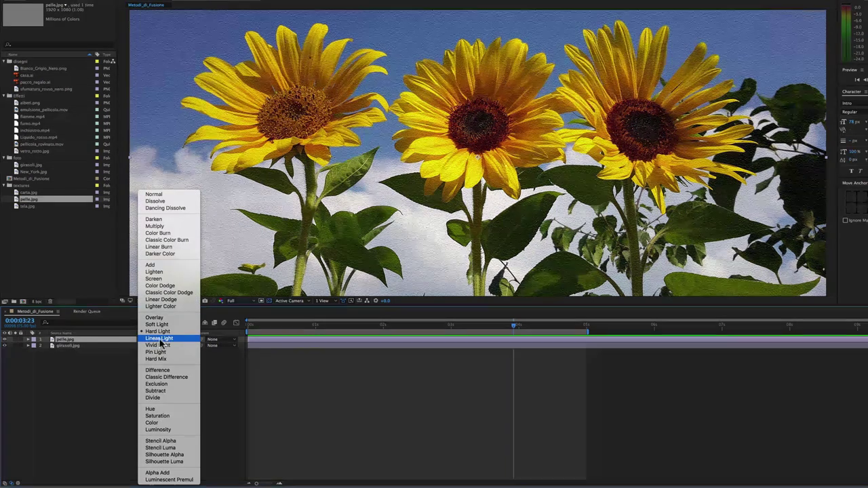
left_click(160, 339)
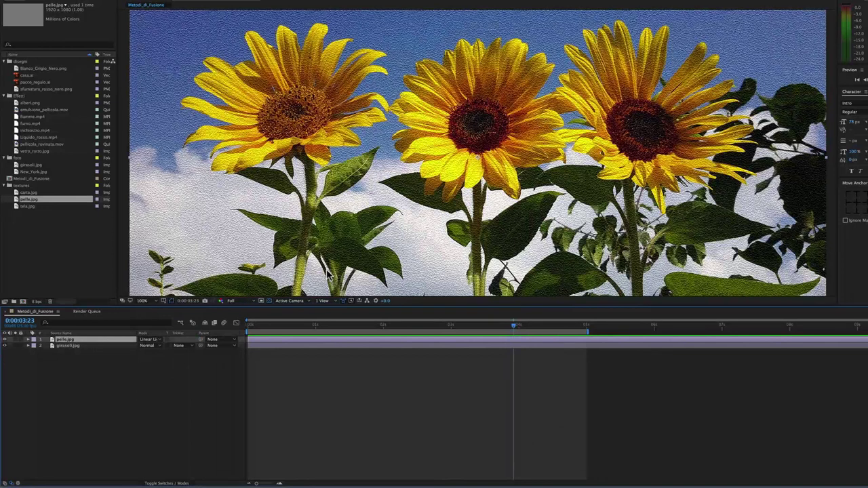
key("BackSpace")
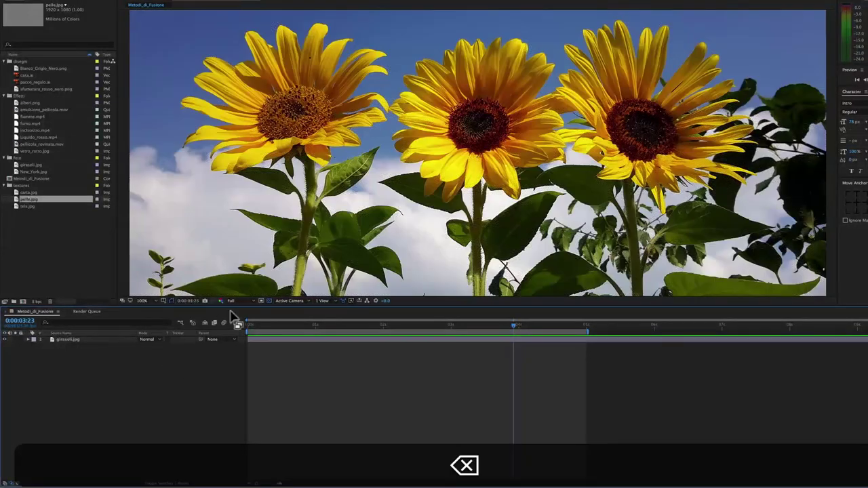
Add emulsione_pellicola.mov above the sunflowers in Overlay mode and preview it from about two seconds.
left_click_drag(34, 109, 102, 347)
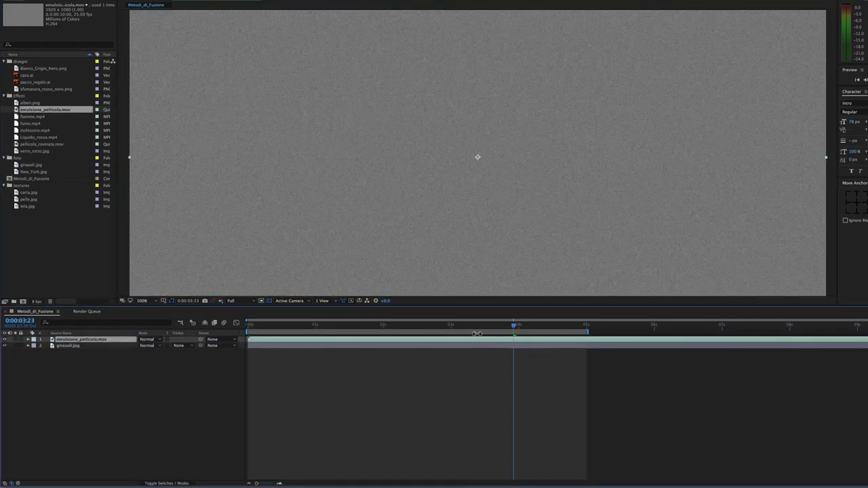
left_click_drag(500, 332, 397, 327)
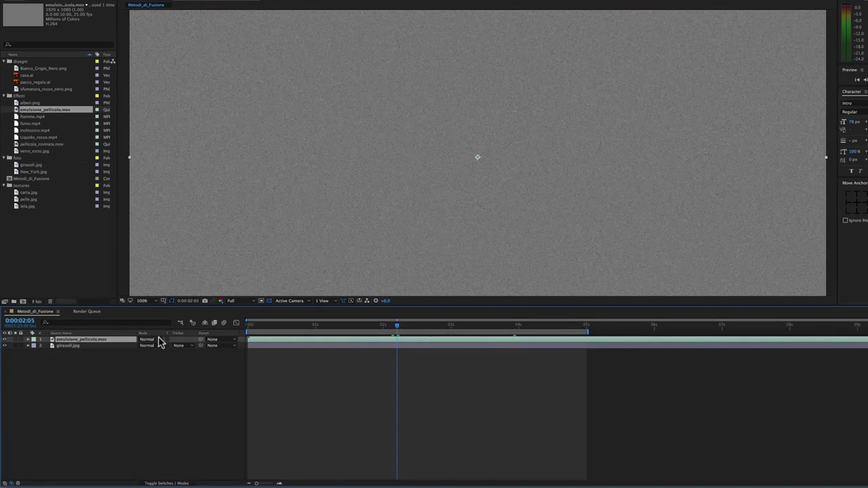
left_click(155, 339)
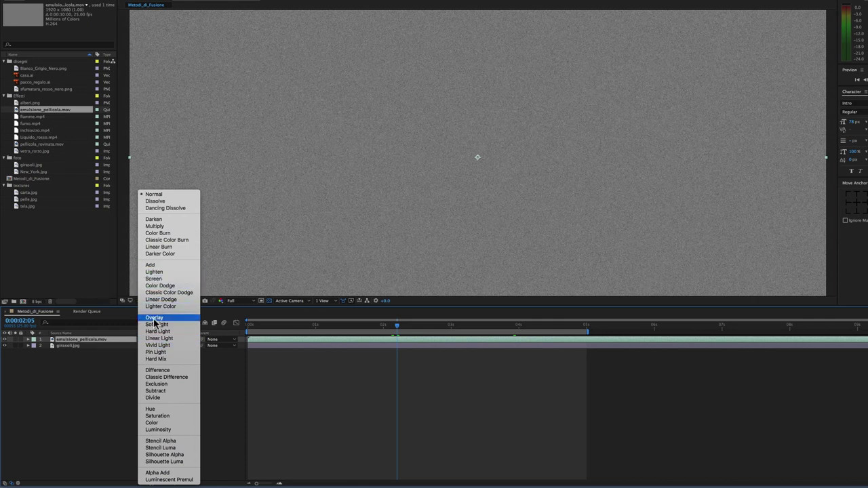
left_click(155, 318)
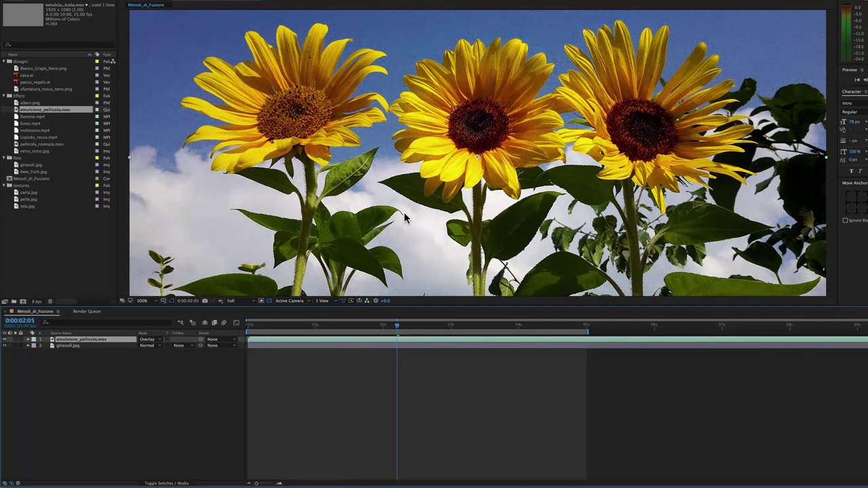
key("space")
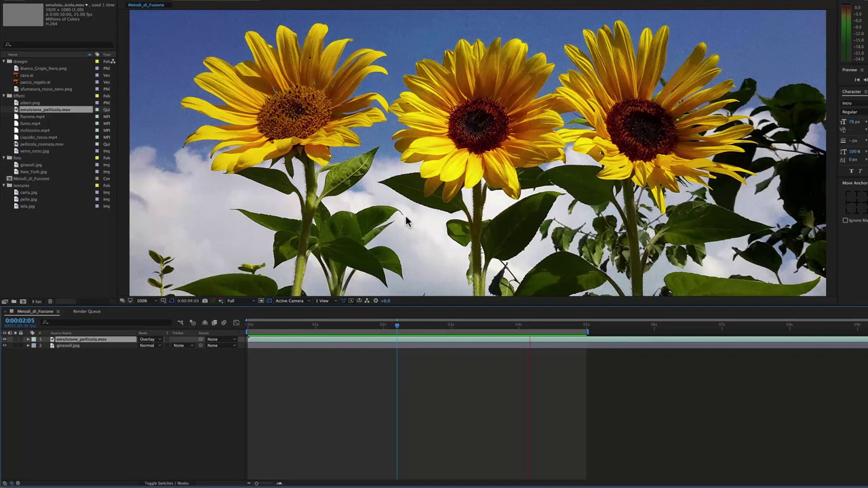
key("space")
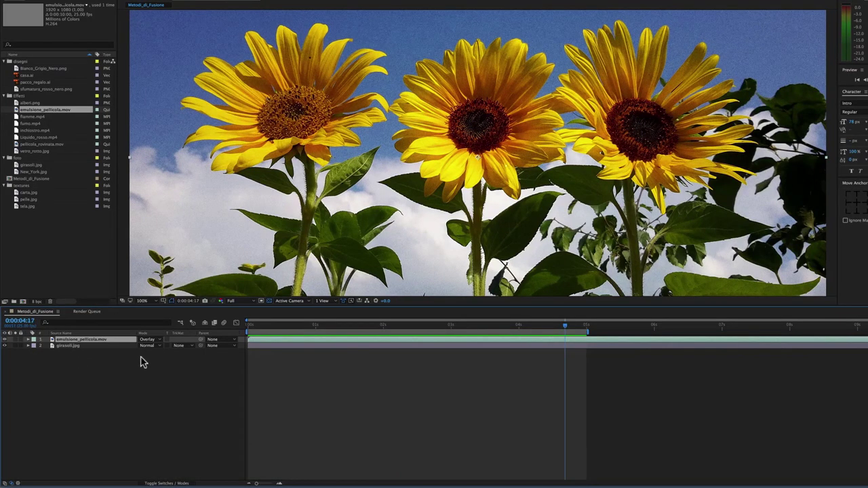
Switch the film clip to Hard Light, then Linear Light, and preview the result.
left_click(158, 339)
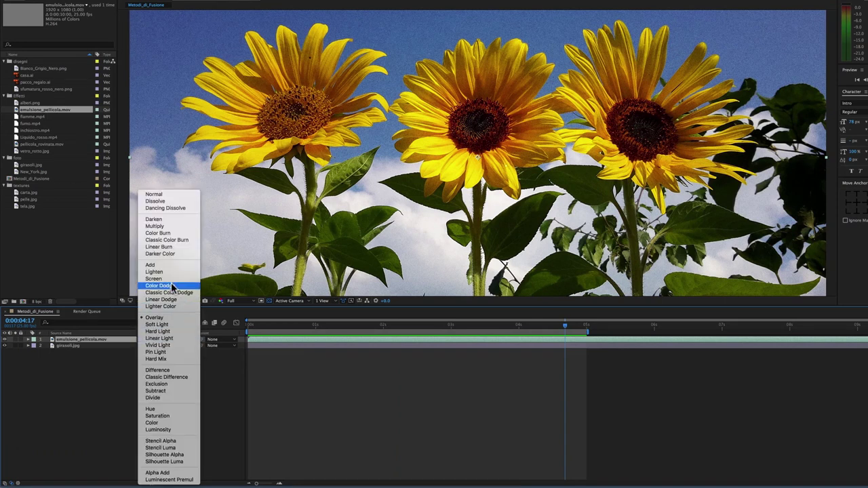
left_click(156, 331)
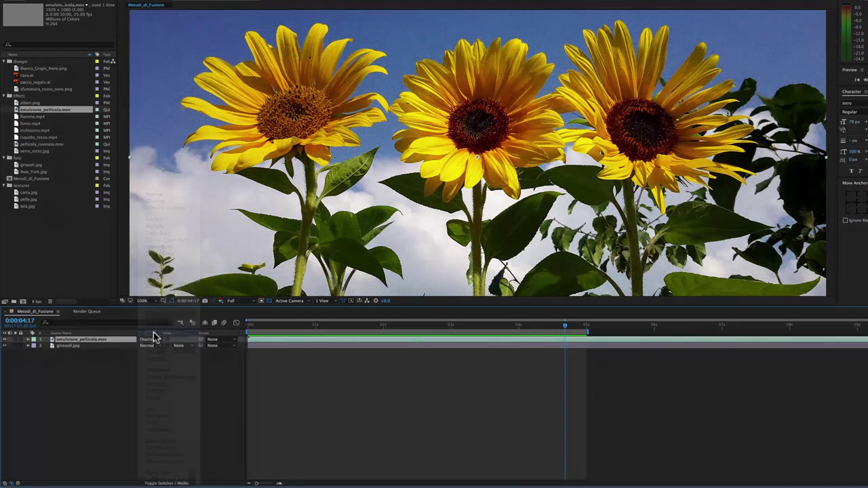
left_click(148, 339)
left_click(159, 338)
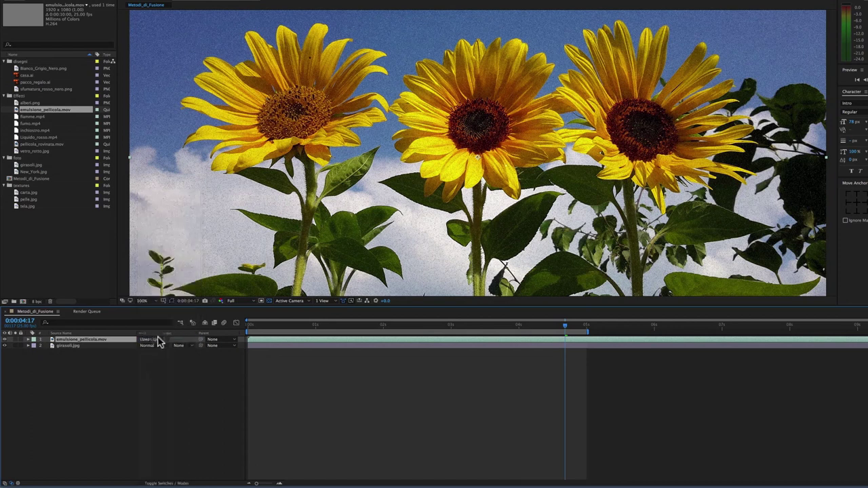
key("space")
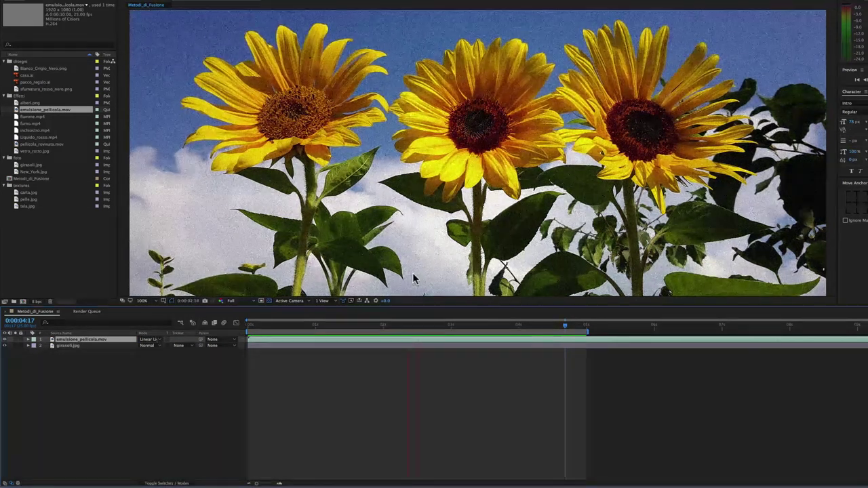
key("space")
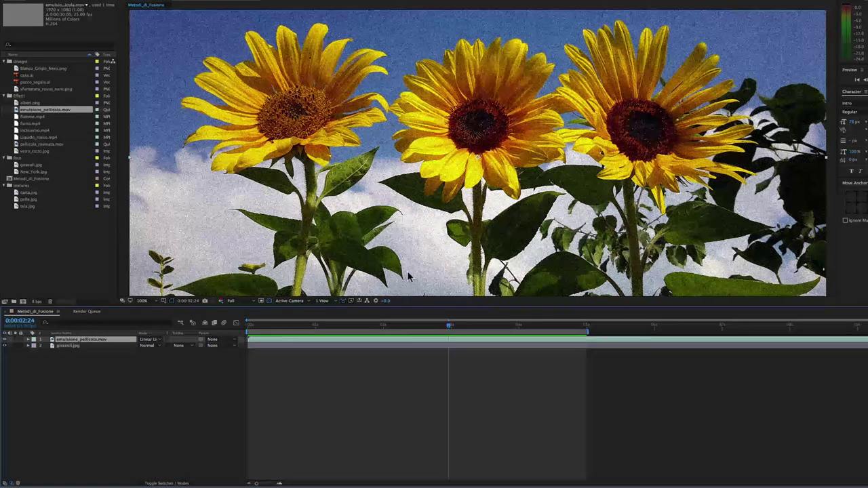
Delete the sunflower and film clip layers, then add carta.jpg with New_York.jpg above it.
left_click(88, 345, "shift")
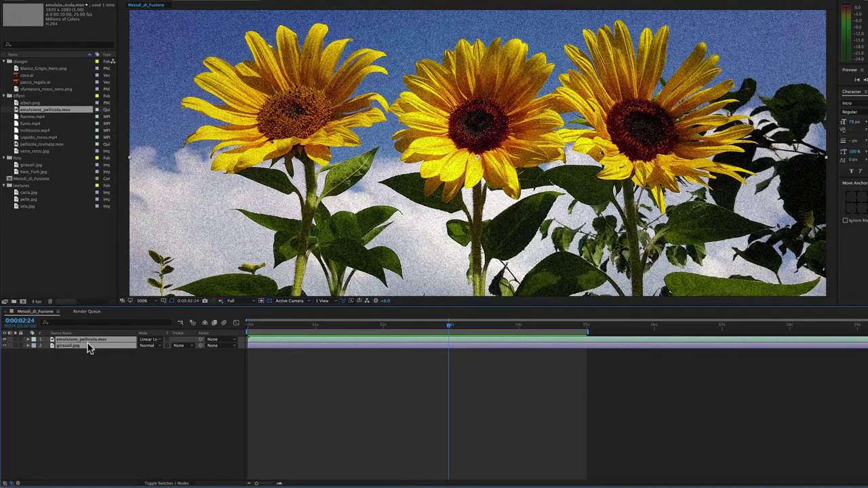
key("BackSpace")
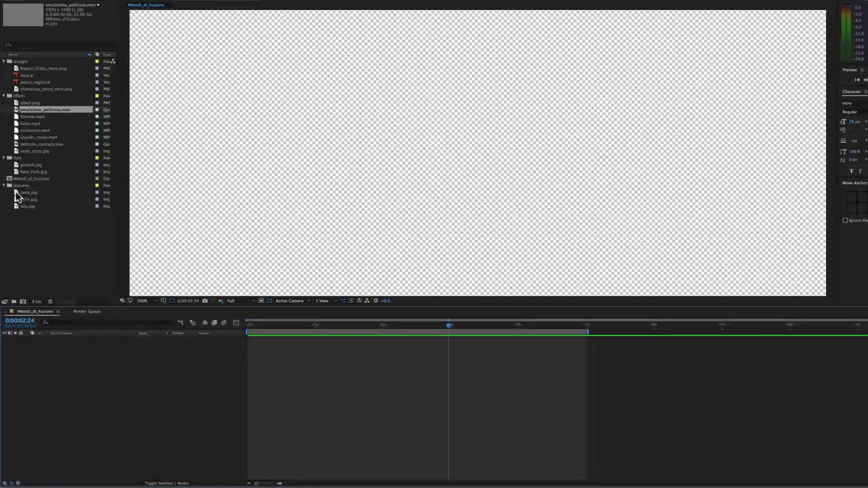
left_click_drag(19, 193, 58, 355)
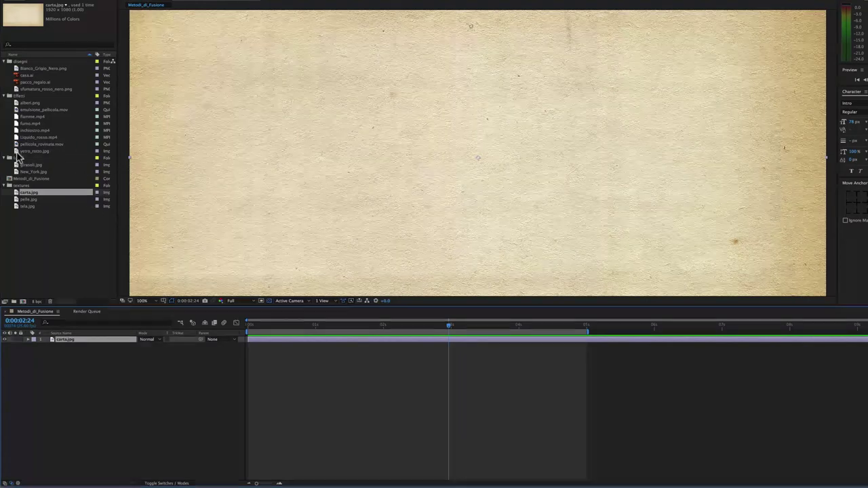
mouse_move(27, 171)
left_mouse_down()
mouse_move(118, 297)
mouse_move(89, 343)
left_mouse_up()
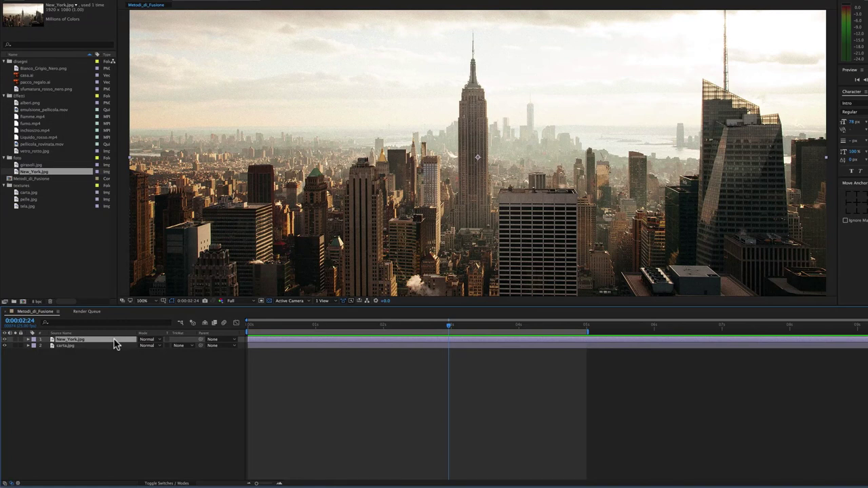
Blend New_York.jpg over the paper with Multiply, then Linear Burn, then delete it.
left_click(148, 344)
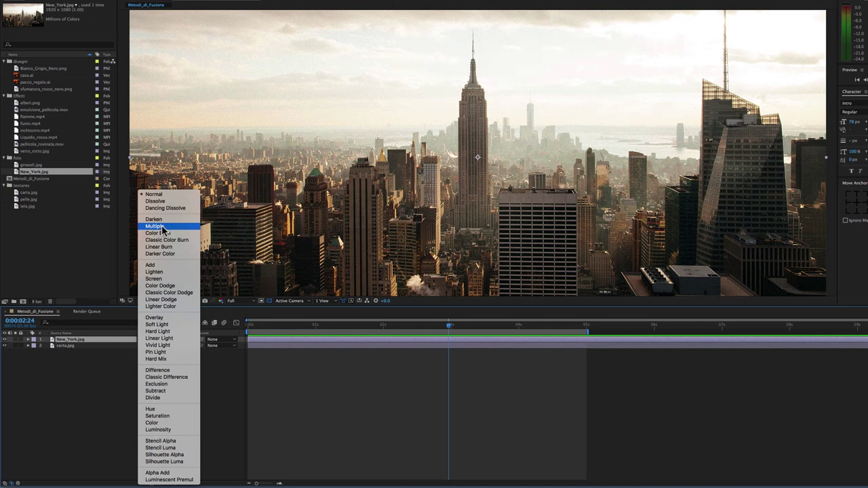
left_click(163, 231)
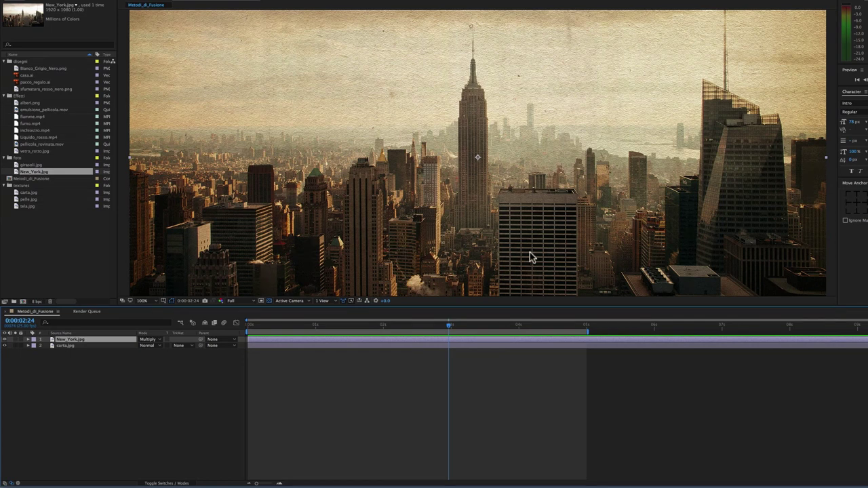
left_click(154, 339)
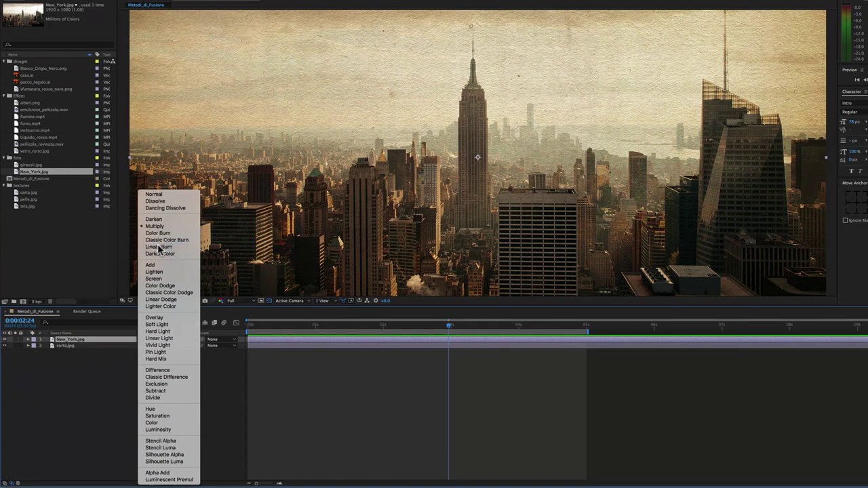
left_click(159, 247)
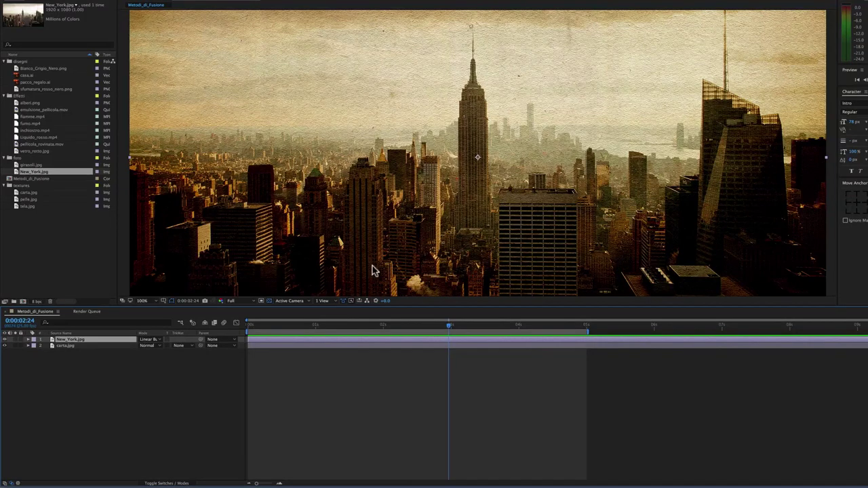
key("BackSpace")
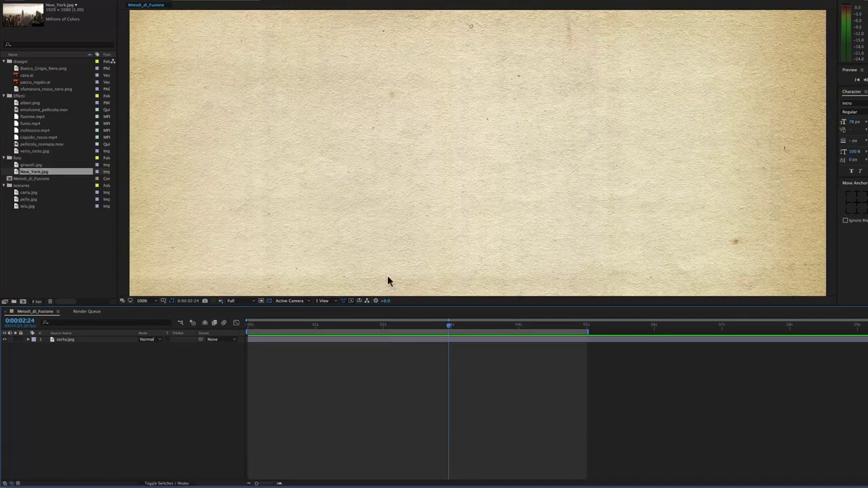
Add the casa.ai house drawing over the paper with Multiply blending.
left_click_drag(17, 77, 95, 338)
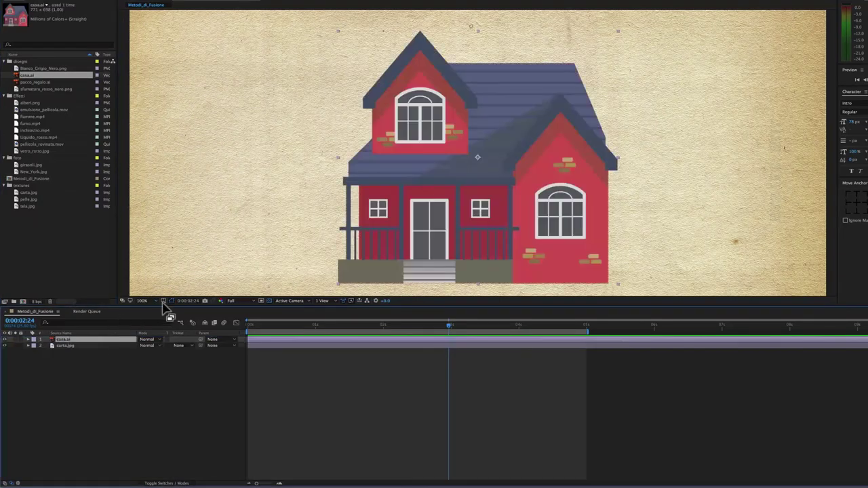
left_click(150, 339)
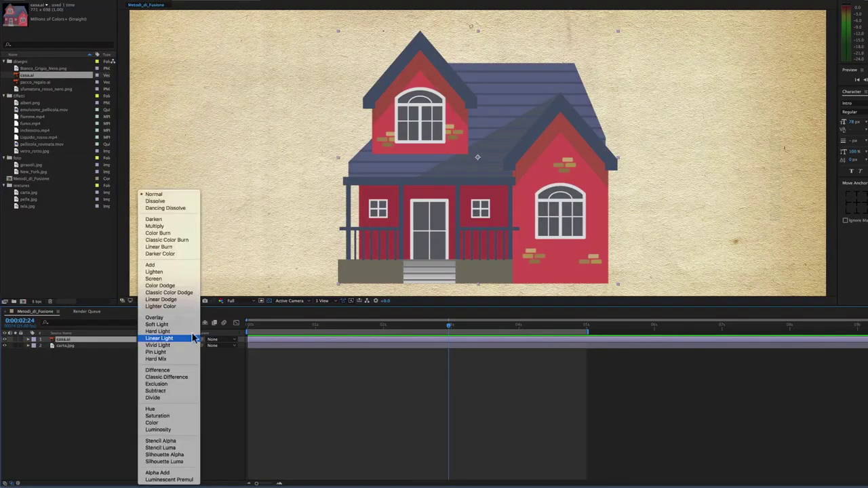
left_click(157, 227)
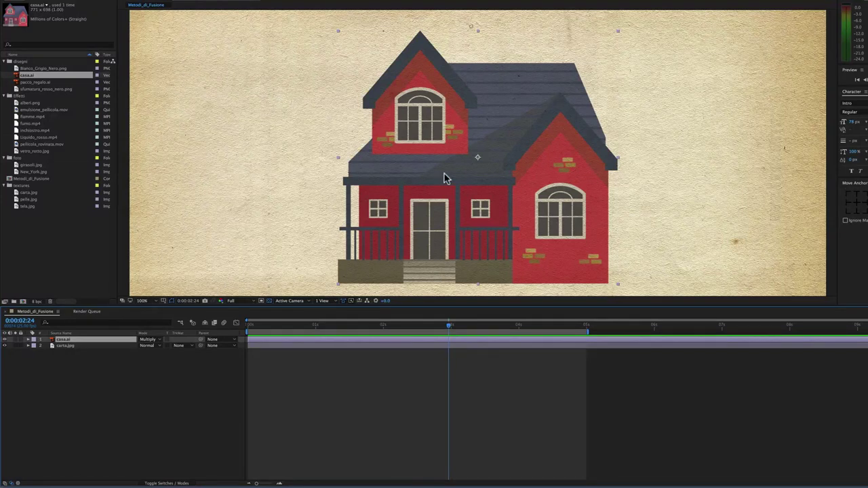
Switch casa.ai to Linear Burn, then back to Normal.
left_click(156, 340)
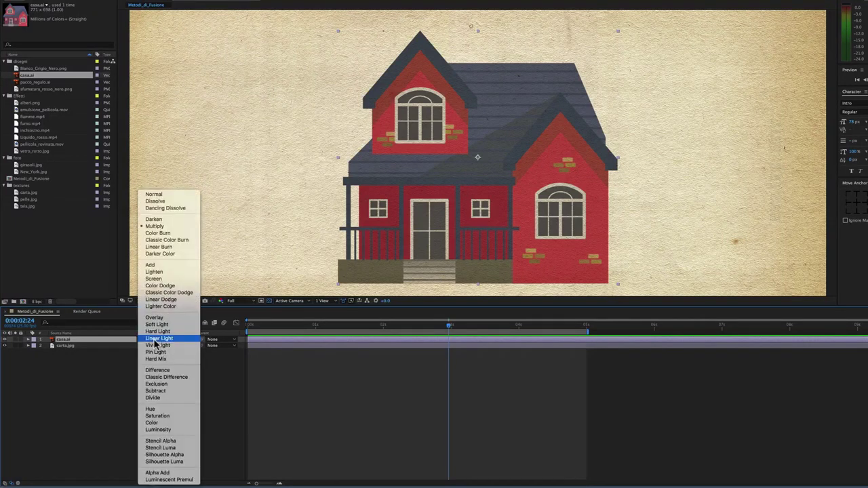
left_click(161, 247)
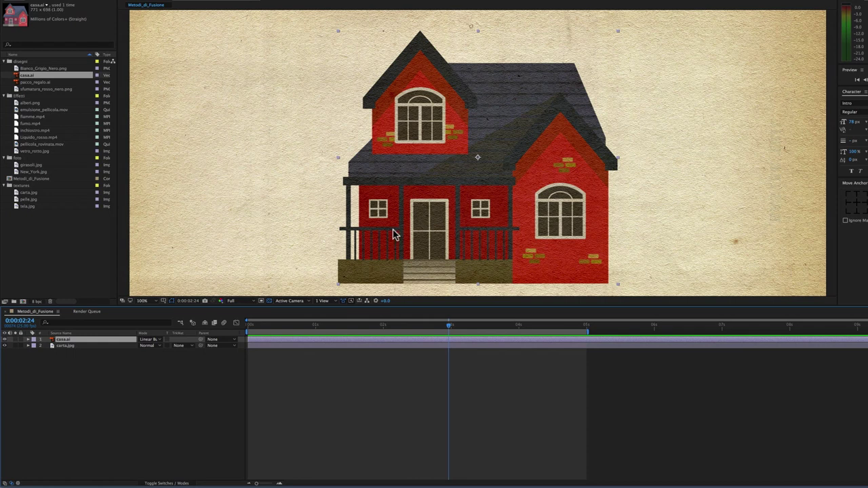
left_click(157, 339)
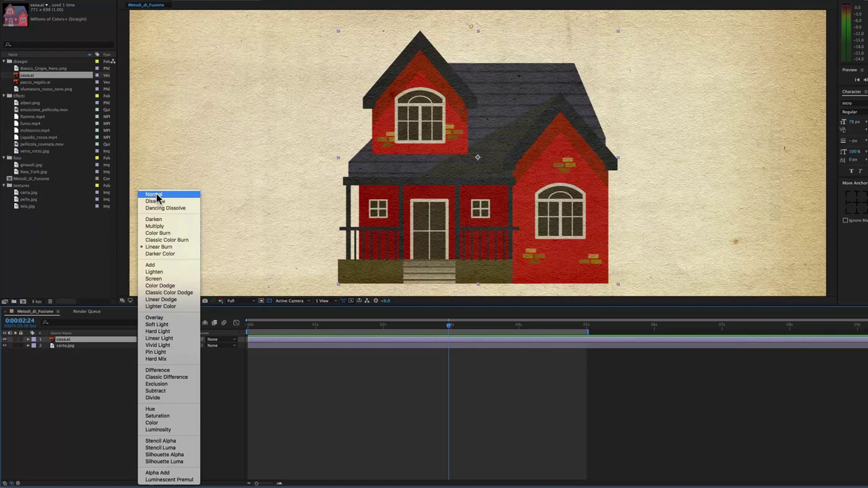
left_click(155, 195)
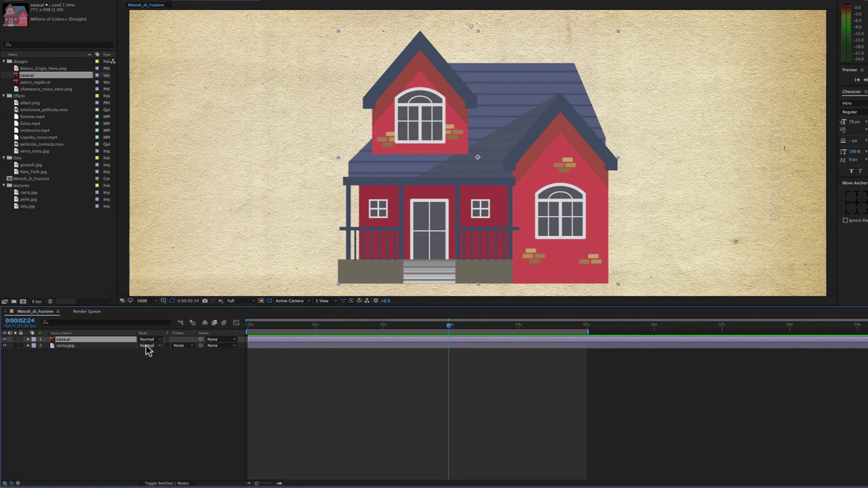
Set the house layer to Dissolve and lower its opacity to show the speckle noise.
key("t")
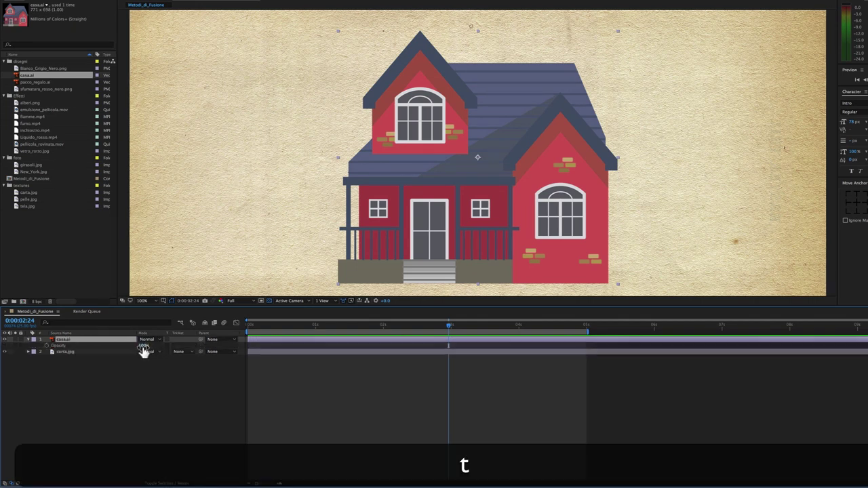
mouse_move(142, 345)
left_mouse_down()
mouse_move(131, 347)
mouse_move(156, 347)
left_mouse_up()
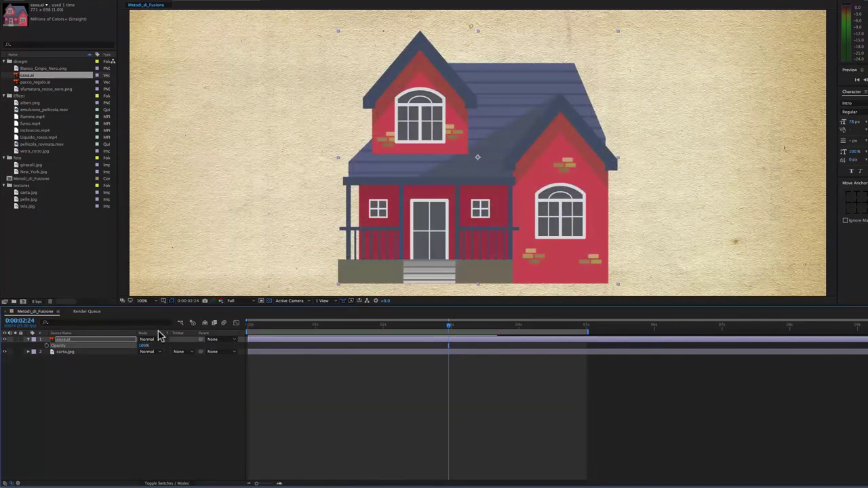
left_click(149, 339)
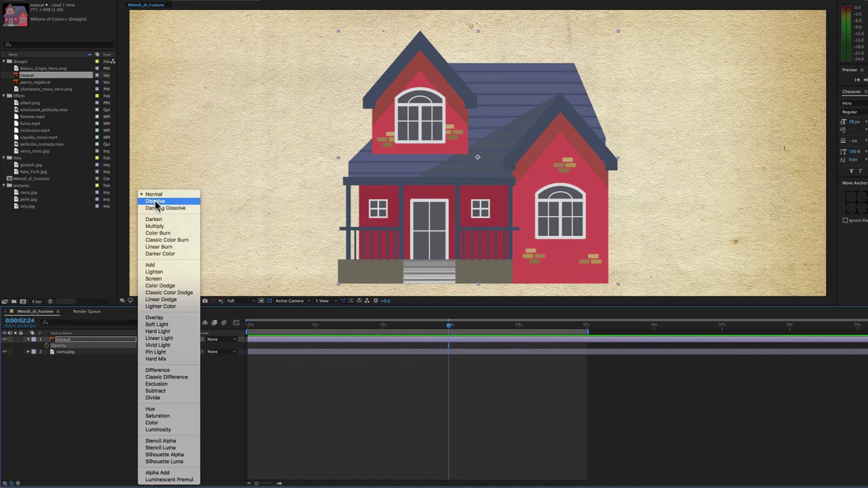
left_click(156, 202)
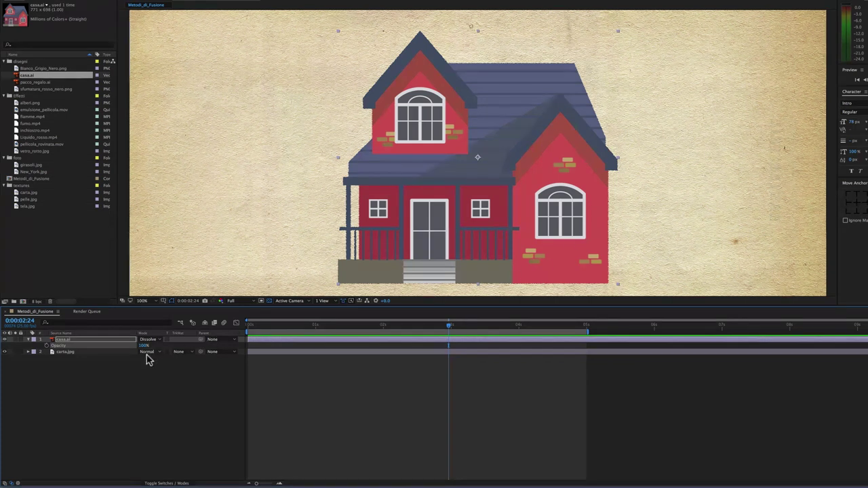
left_click_drag(144, 346, 139, 346)
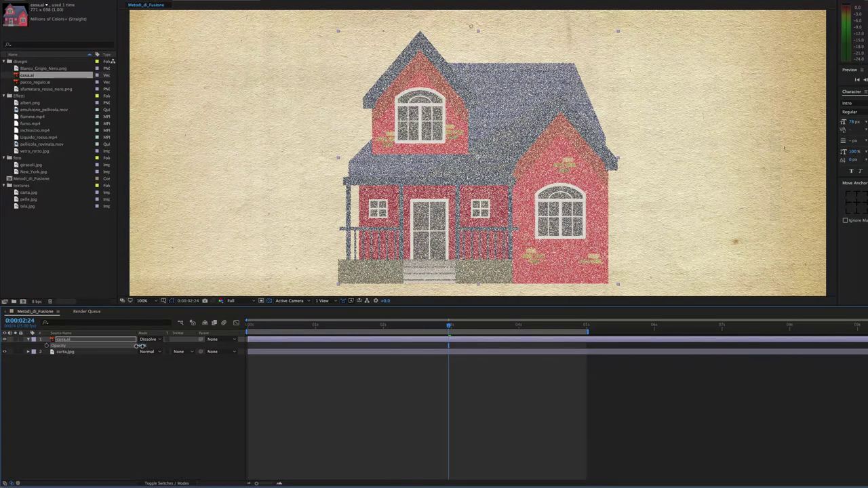
left_click_drag(139, 345, 138, 346)
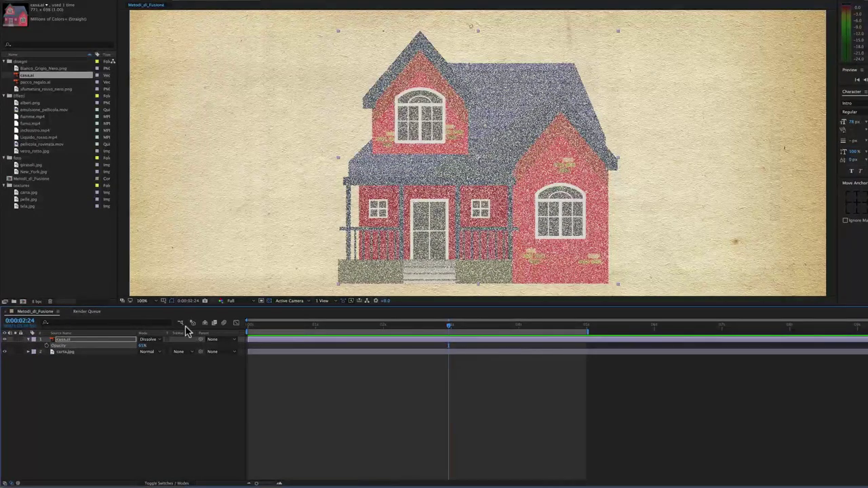
mouse_move(142, 349)
left_mouse_down()
mouse_move(120, 349)
mouse_move(157, 348)
left_mouse_up()
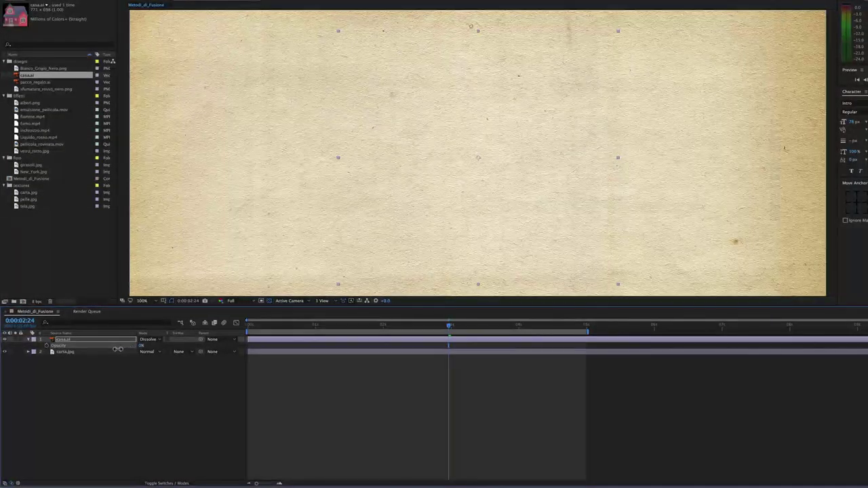
Switch the house to Dancing Dissolve and preview the animated noise over time.
left_click(151, 339)
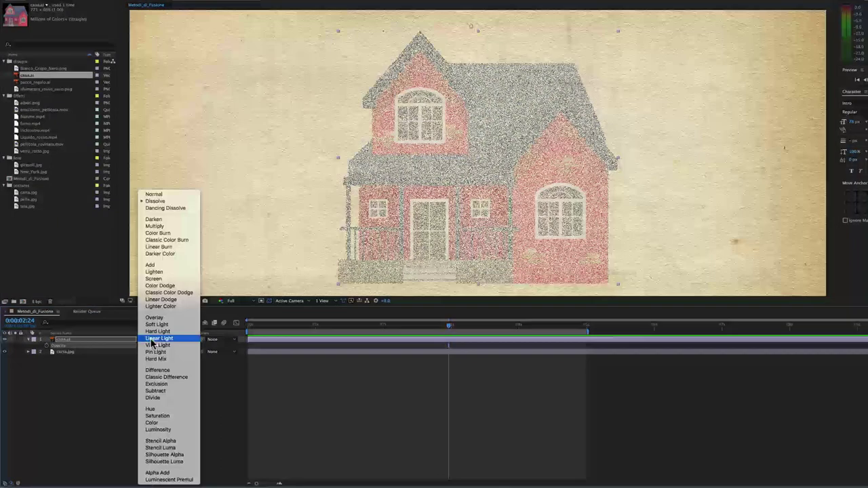
left_click(182, 206)
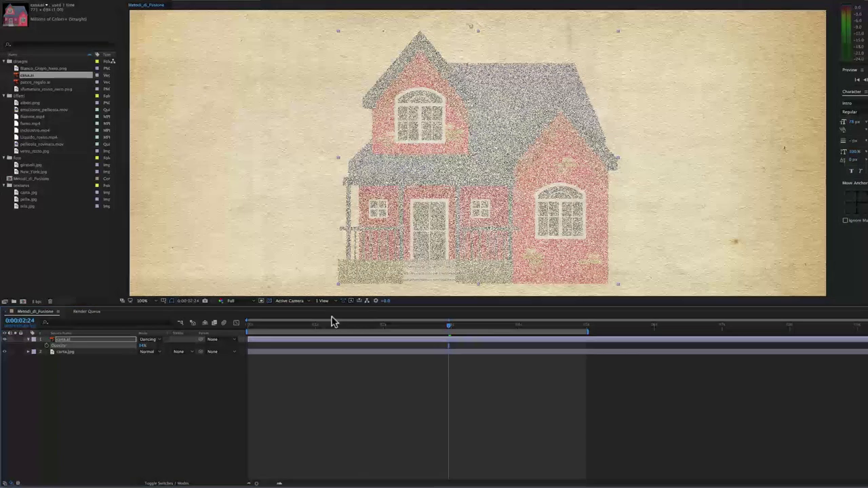
left_click_drag(446, 328, 436, 336)
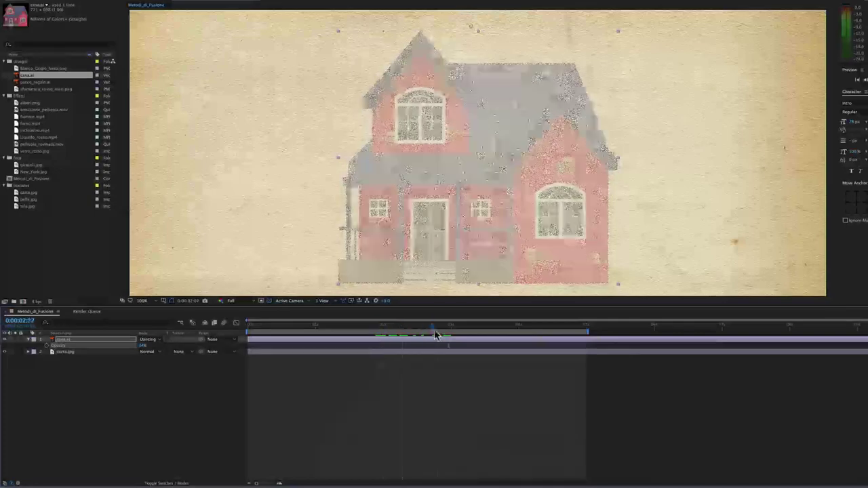
key("KP_0")
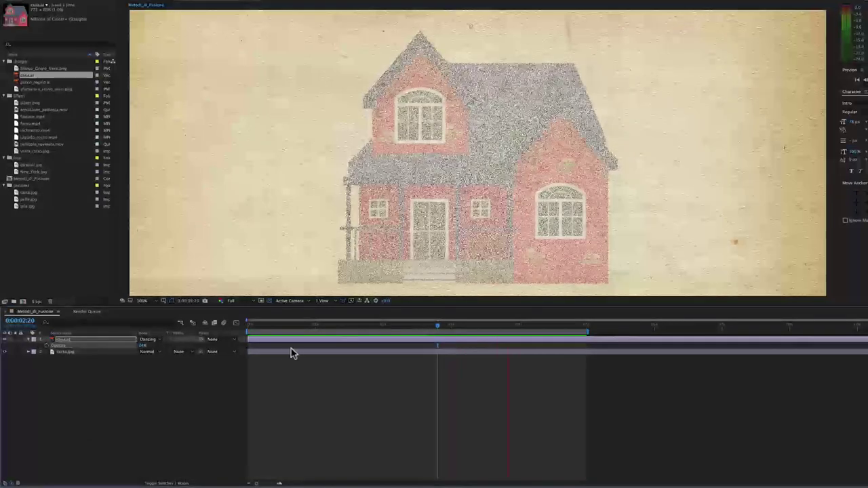
Return the house to plain Dissolve, compare the static noise, and raise opacity to 100%.
left_click(150, 339)
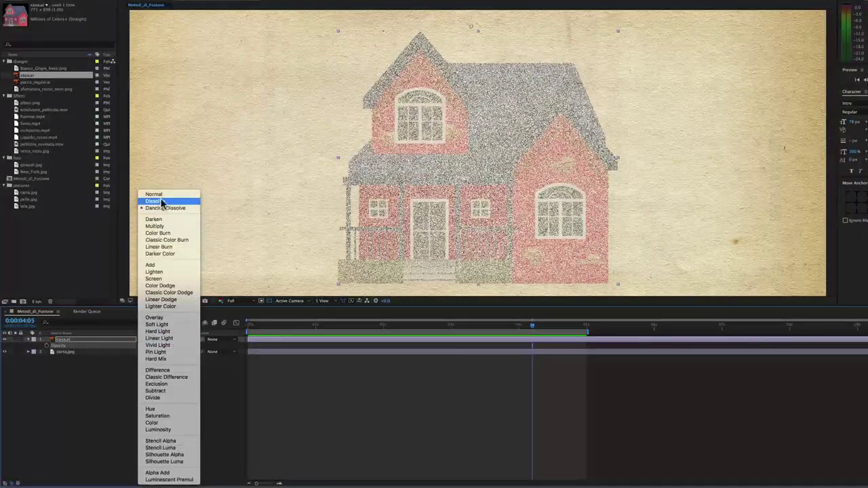
left_click(160, 201)
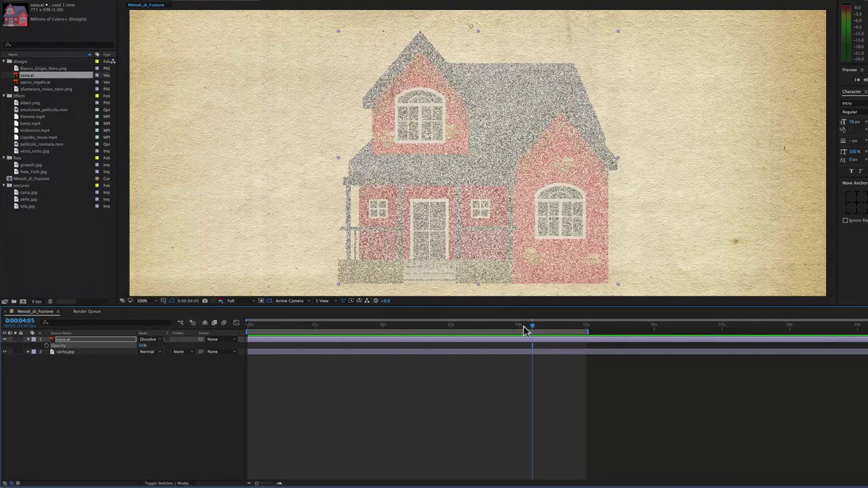
left_click_drag(530, 329, 424, 332)
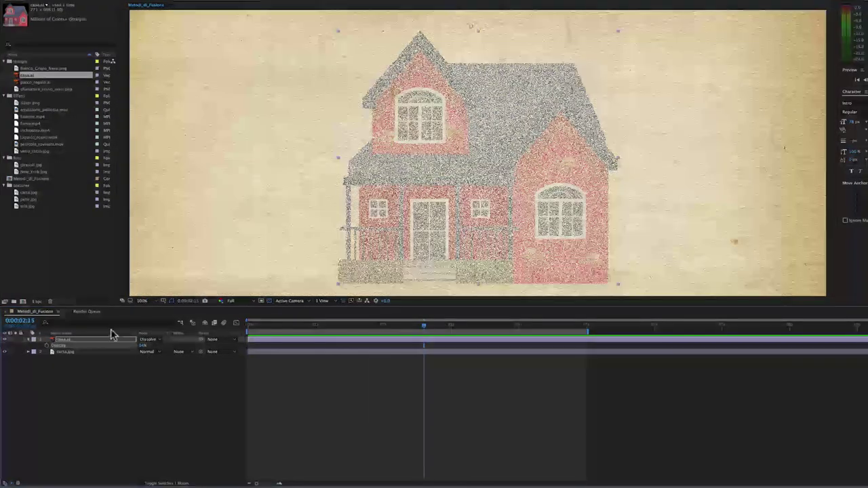
left_click_drag(143, 346, 190, 347)
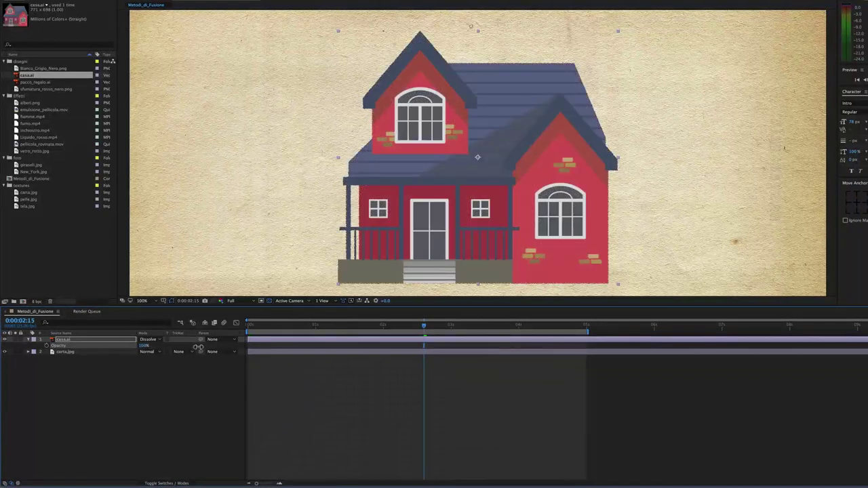
Blend the house layer with Difference, then Classic Difference, then Exclusion.
left_click(152, 340)
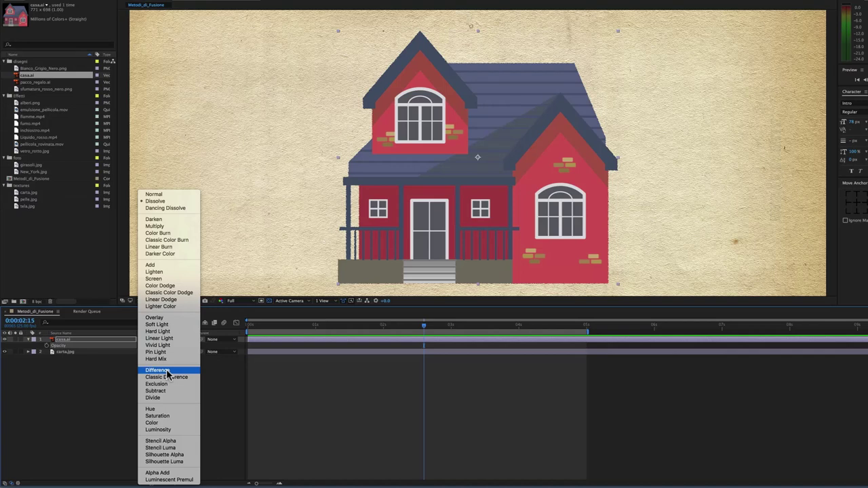
left_click(166, 372)
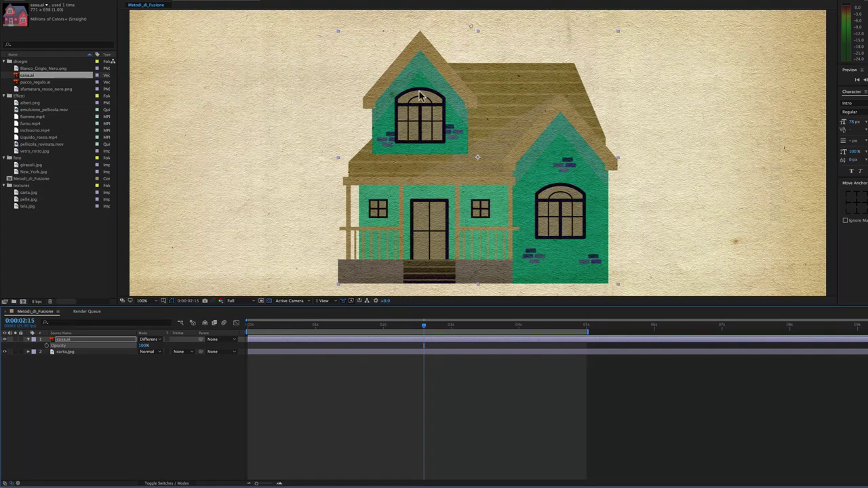
left_click(155, 339)
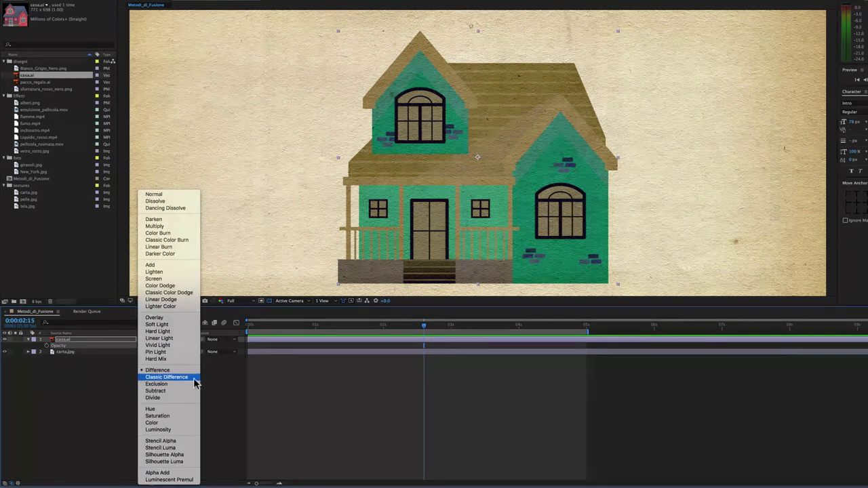
left_click(169, 377)
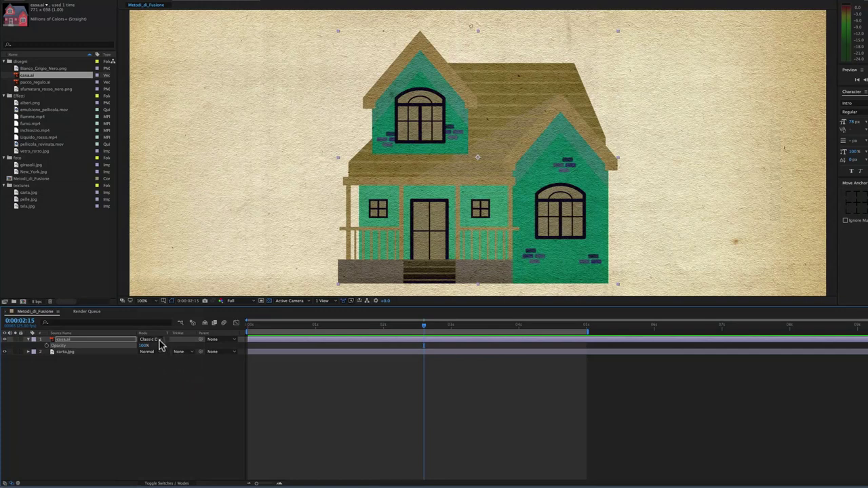
left_click(159, 339)
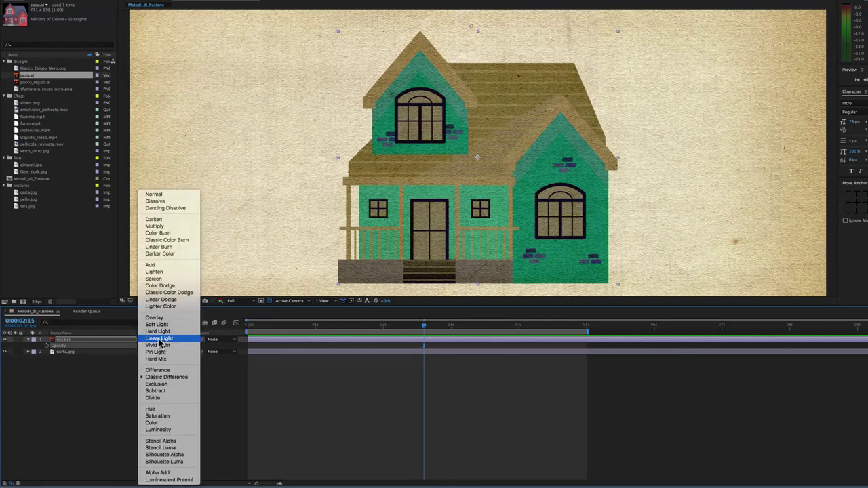
left_click(157, 384)
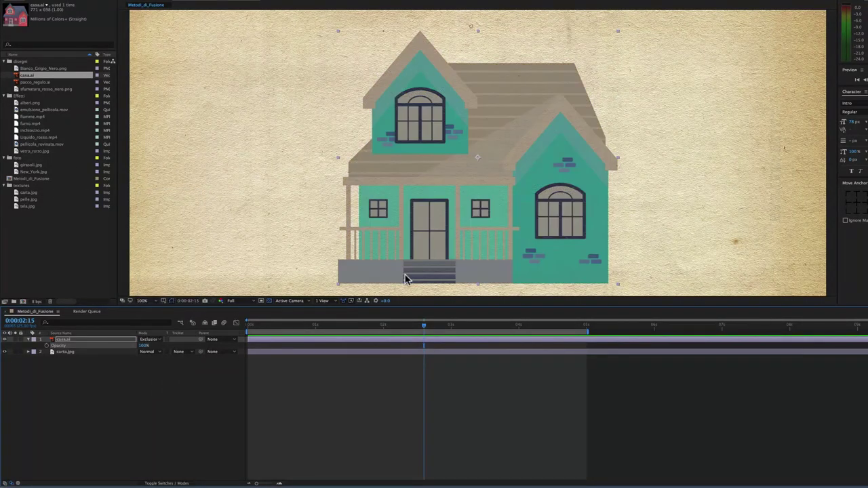
Switch the house to Subtract, then Divide, and select both house and paper layers.
left_click(154, 340)
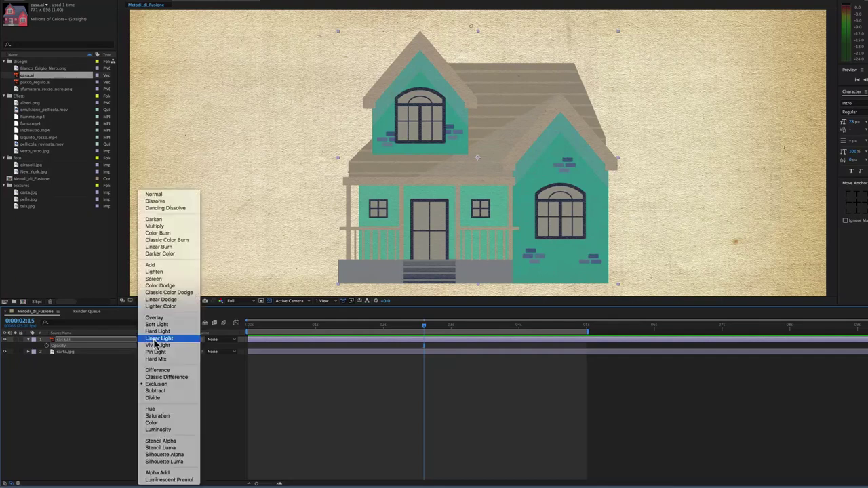
left_click(172, 391)
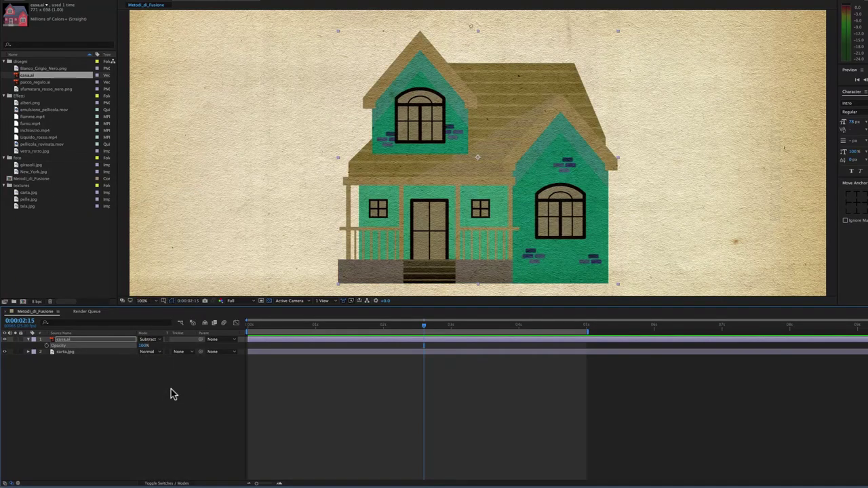
left_click(150, 340)
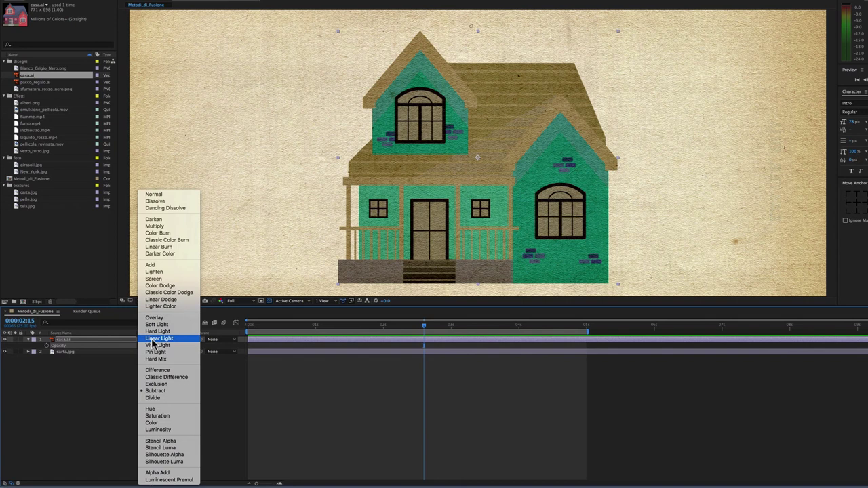
left_click(161, 398)
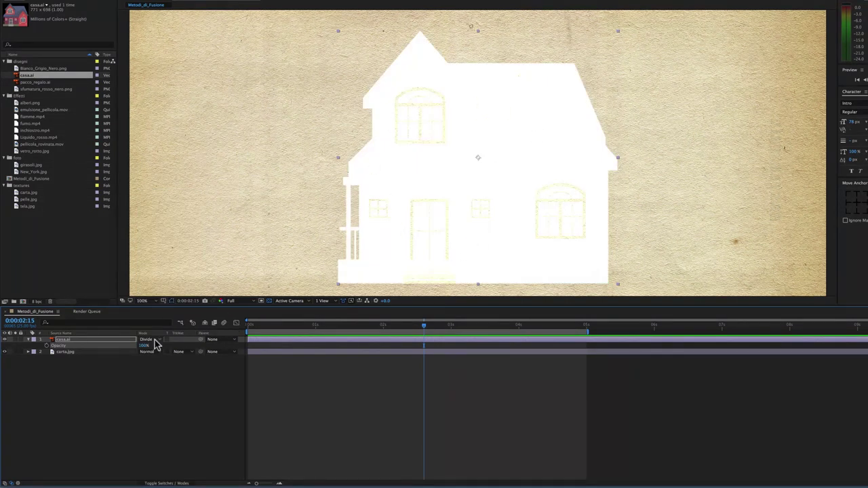
left_click_drag(78, 364, 100, 340)
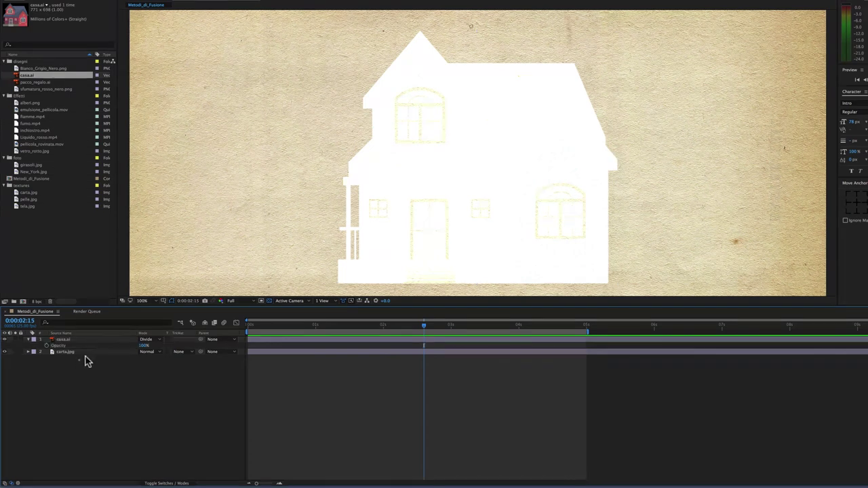
Delete both layers, add girasoli.jpg with sfumatura_rosso_nero.png above it, and open its blend modes.
key("BackSpace")
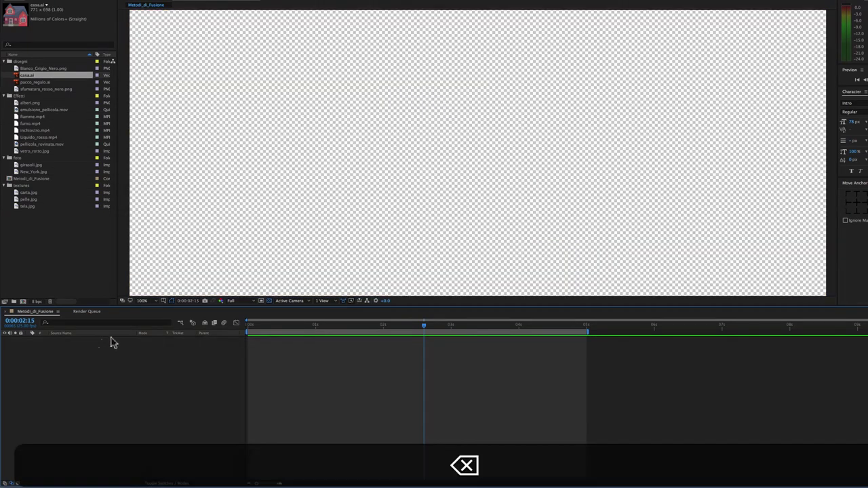
mouse_move(30, 165)
left_mouse_down()
mouse_move(132, 301)
mouse_move(71, 348)
left_mouse_up()
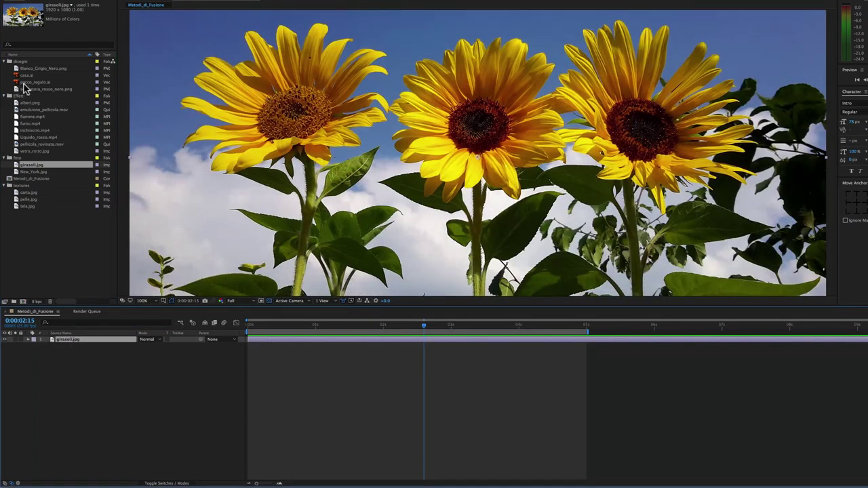
mouse_move(21, 88)
left_mouse_down()
mouse_move(169, 268)
mouse_move(116, 339)
left_mouse_up()
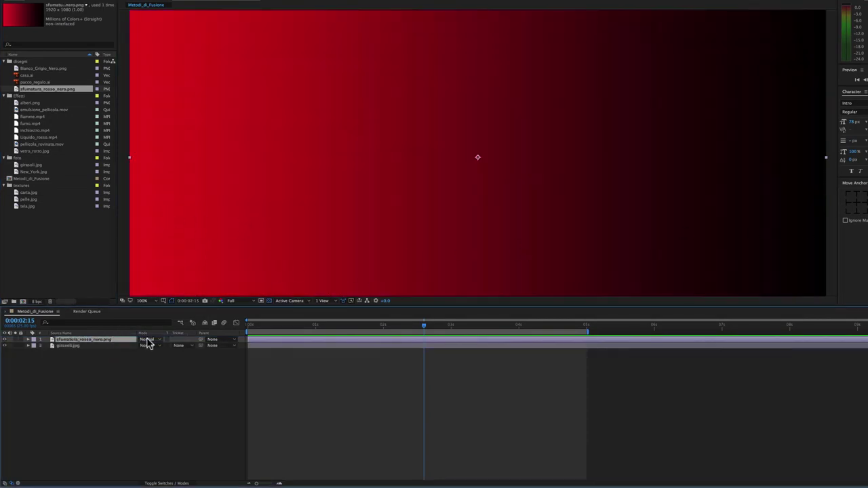
left_click(148, 340)
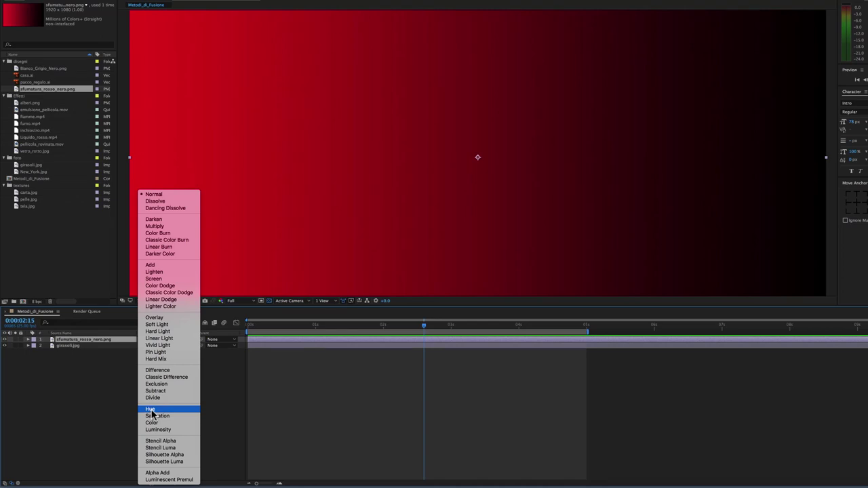
Blend sfumatura_rosso_nero.png over the sunflowers as Hue, Saturation, Color, and finally Luminosity.
left_click(152, 410)
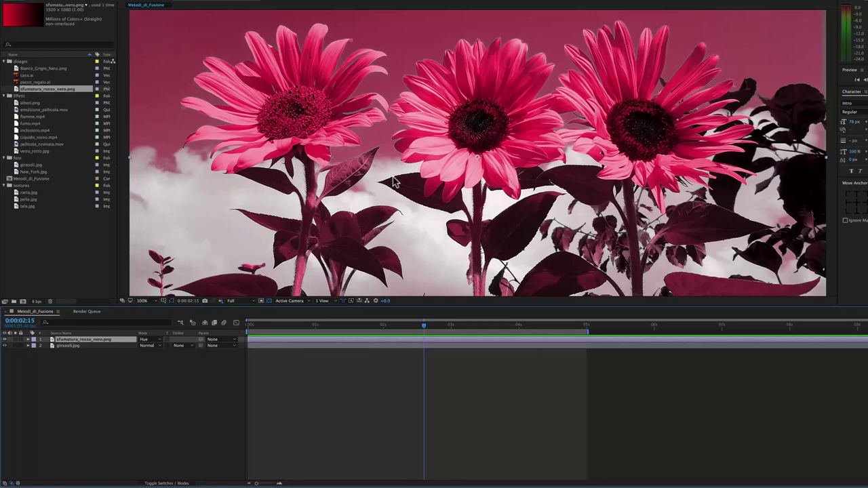
left_click(148, 339)
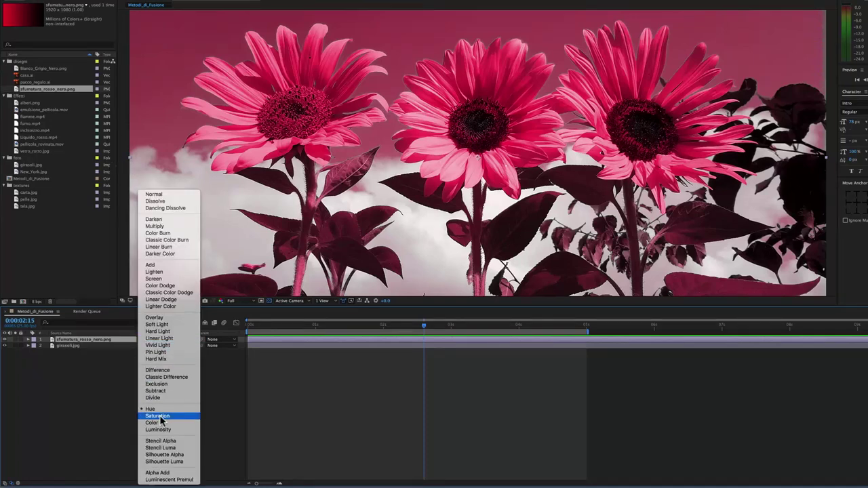
left_click(160, 416)
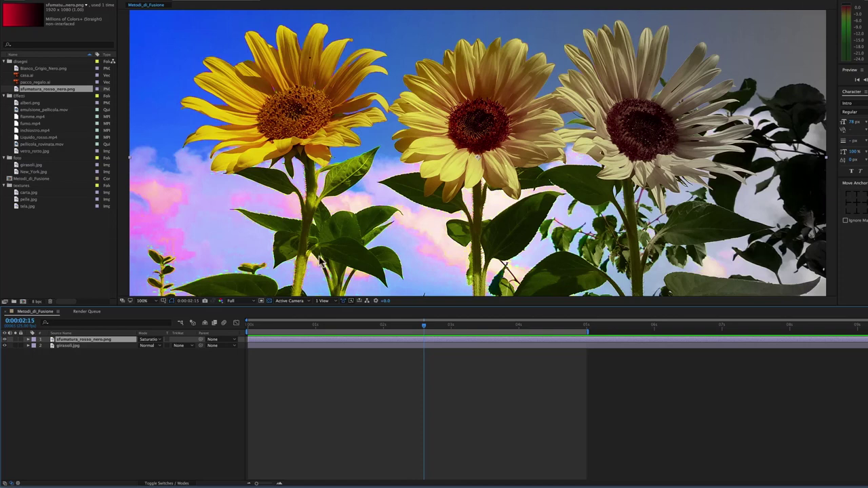
left_click(150, 339)
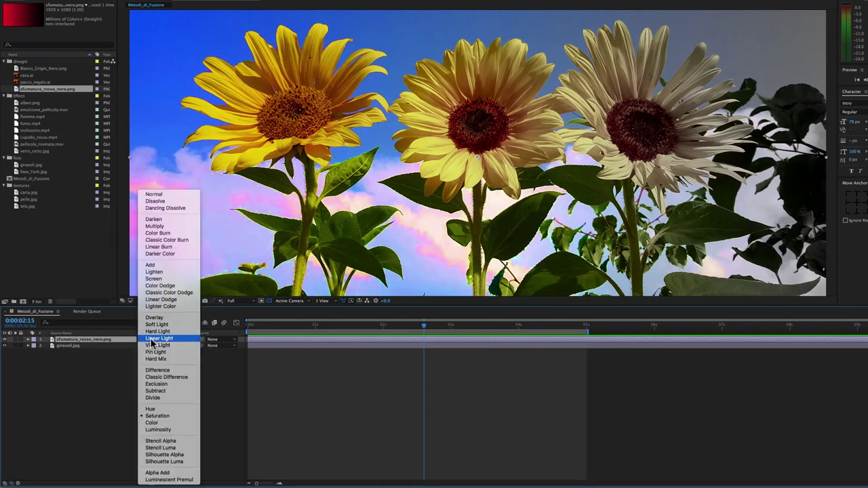
left_click(152, 422)
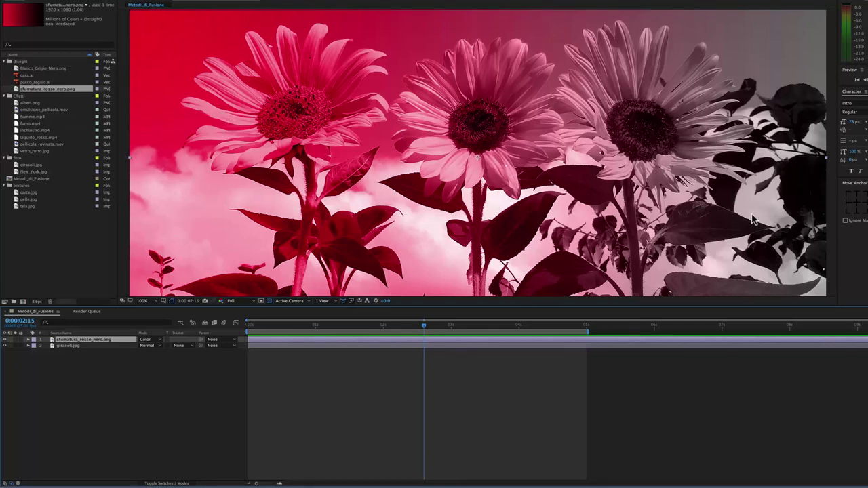
left_click(157, 339)
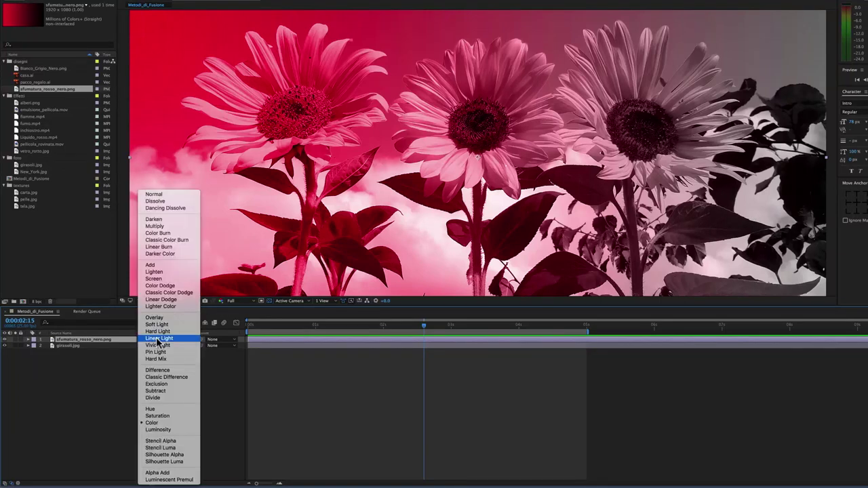
left_click(157, 430)
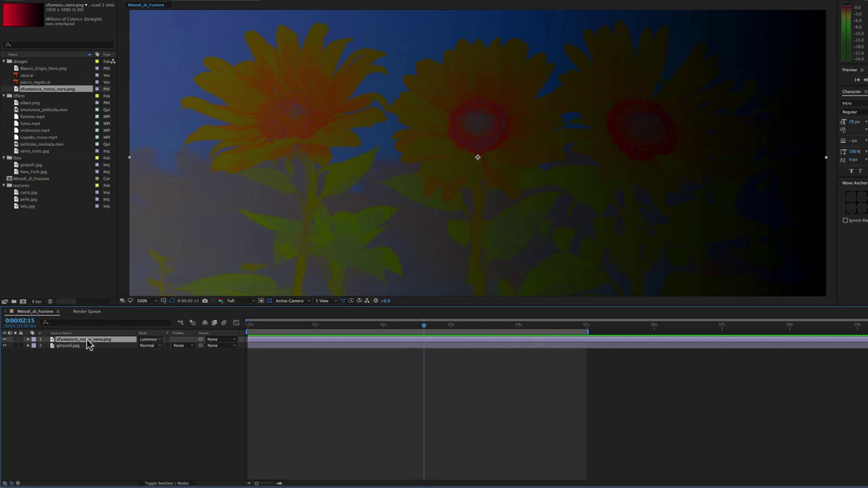
Delete the gradient, add pacco_regalo.ai, and set its blend mode to Stencil Alpha.
key("BackSpace")
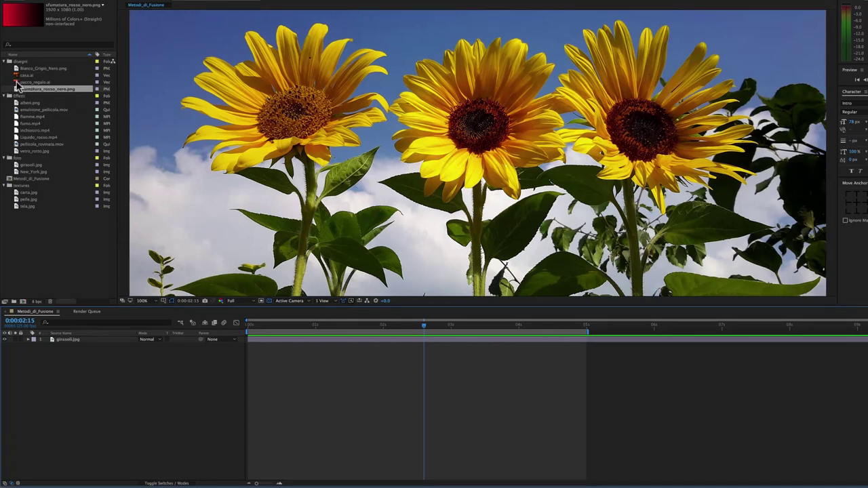
left_click_drag(16, 82, 49, 341)
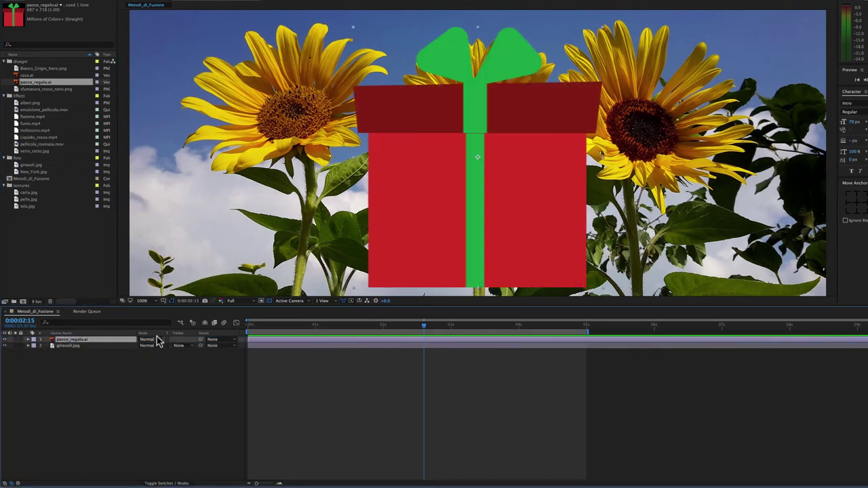
left_click(155, 339)
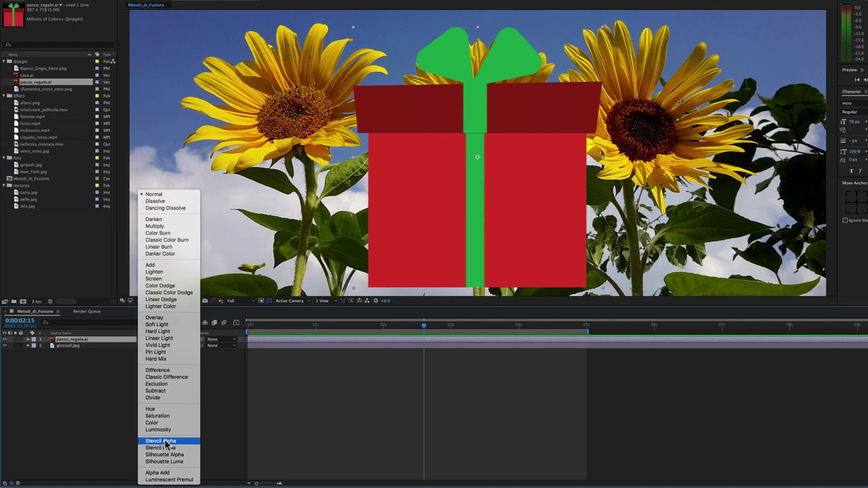
left_click(165, 442)
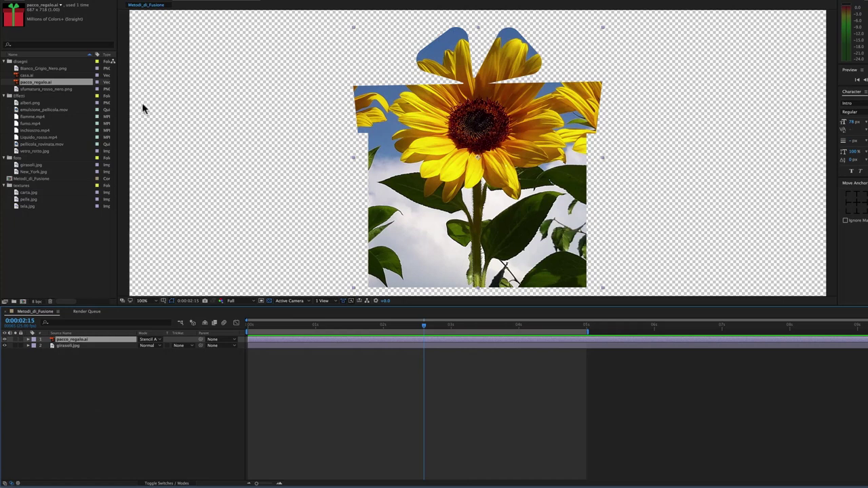
Add New_York.jpg to the timeline and slide it to the right half of the viewer.
left_click_drag(30, 173, 89, 343)
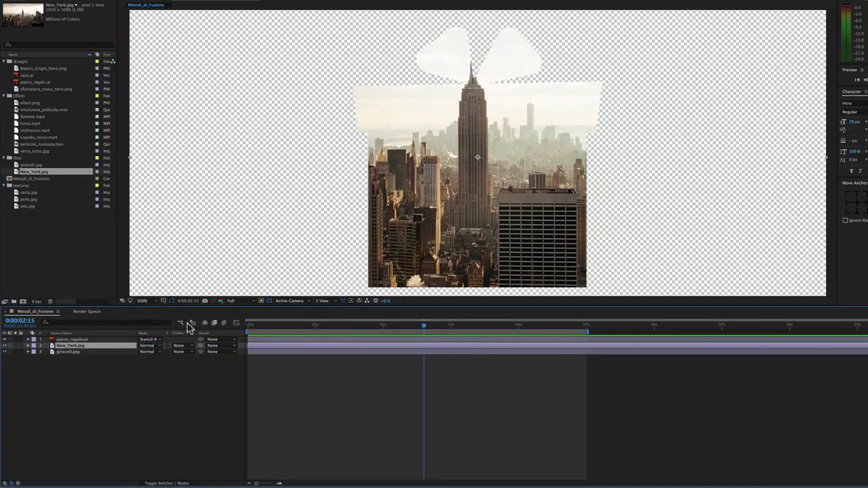
left_click_drag(426, 234, 757, 238)
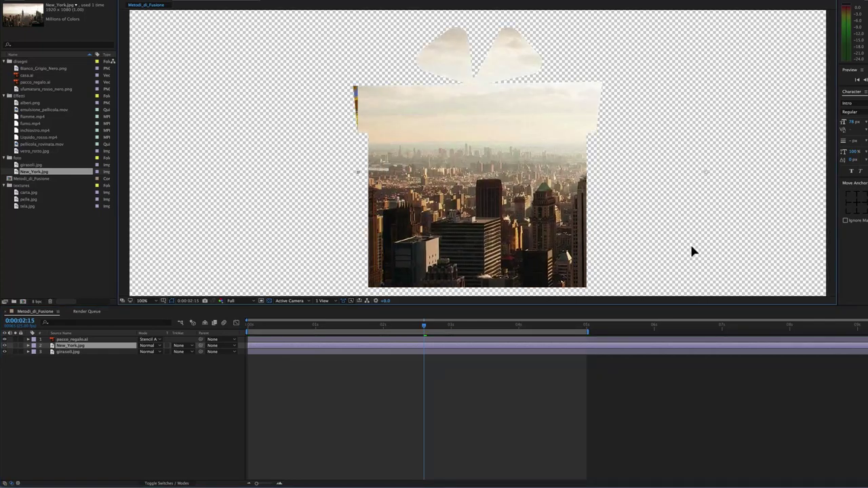
key("Return")
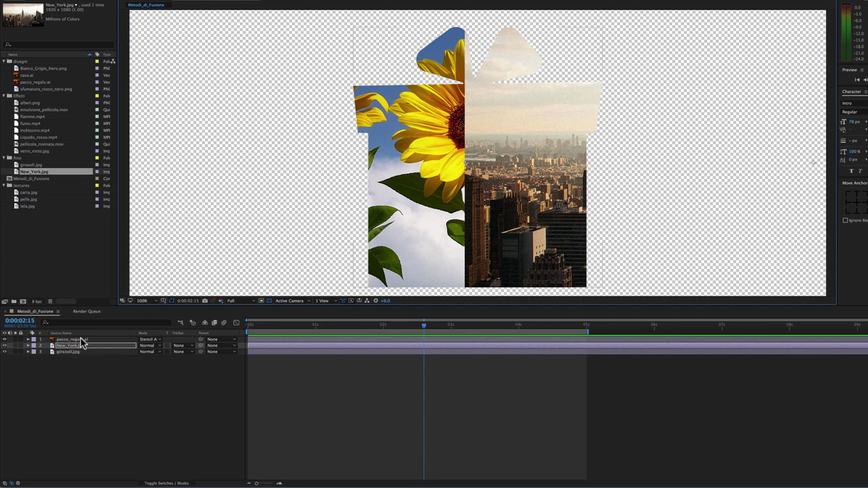
Set the pacco_regalo.ai layer's Mode to Silhouette Alpha to cut a gift-shaped hole.
left_click(148, 345)
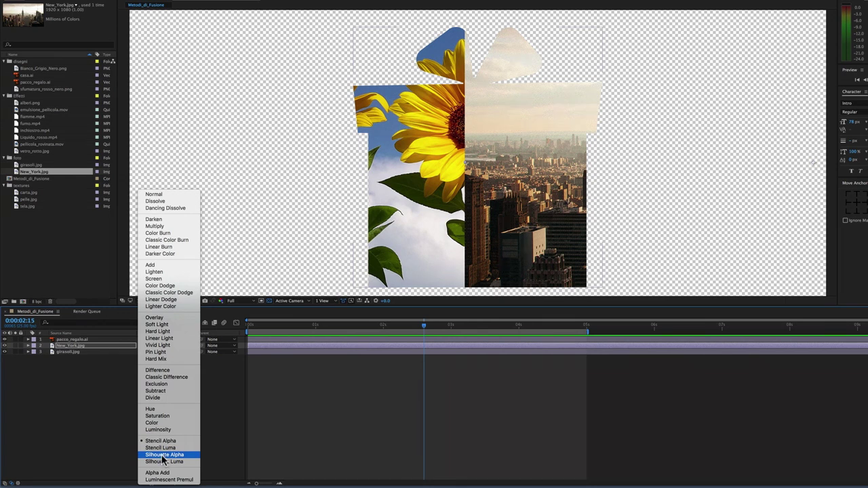
left_click(163, 455)
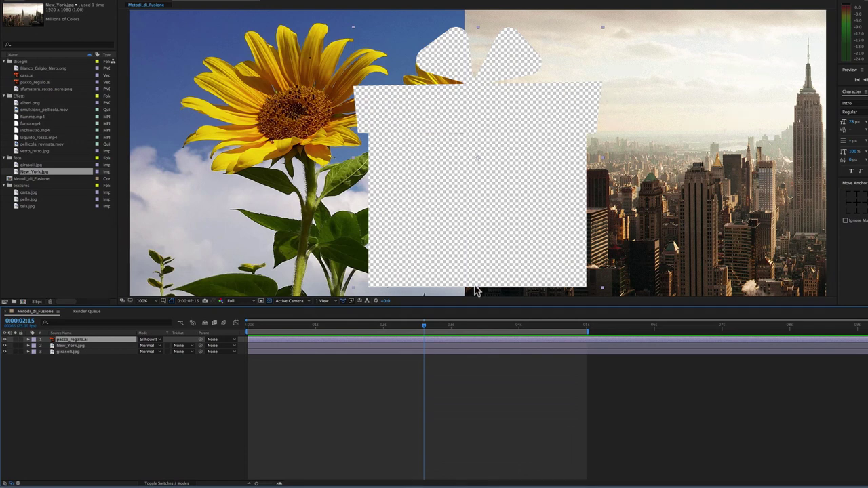
left_click(154, 339)
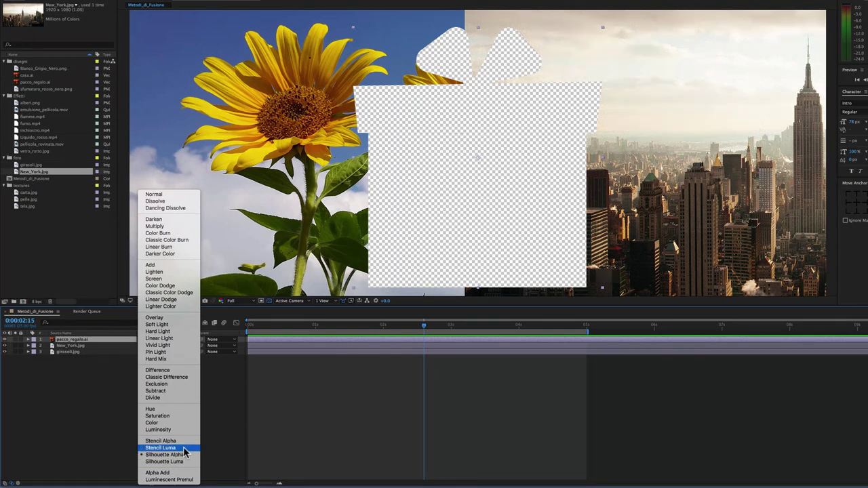
left_click(223, 437)
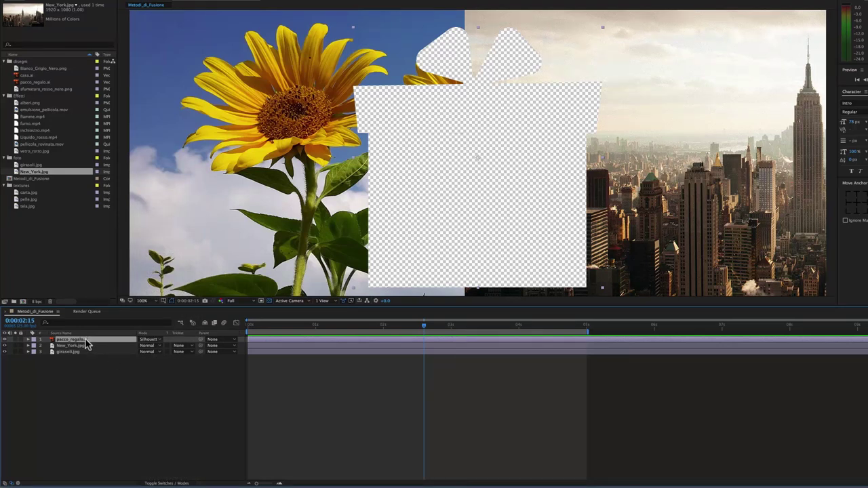
Replace the gift layer with inchiostro.mp4 as the top layer and move the playhead to 0:00:02:19.
key("BackSpace")
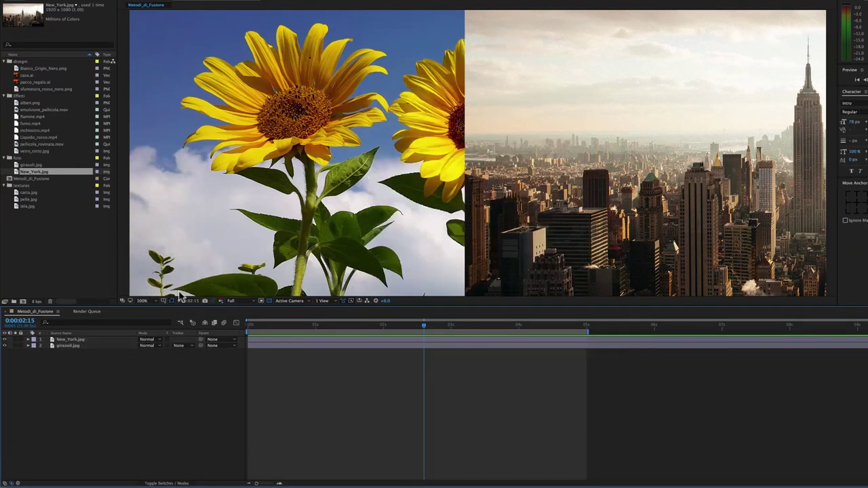
left_click_drag(24, 130, 68, 338)
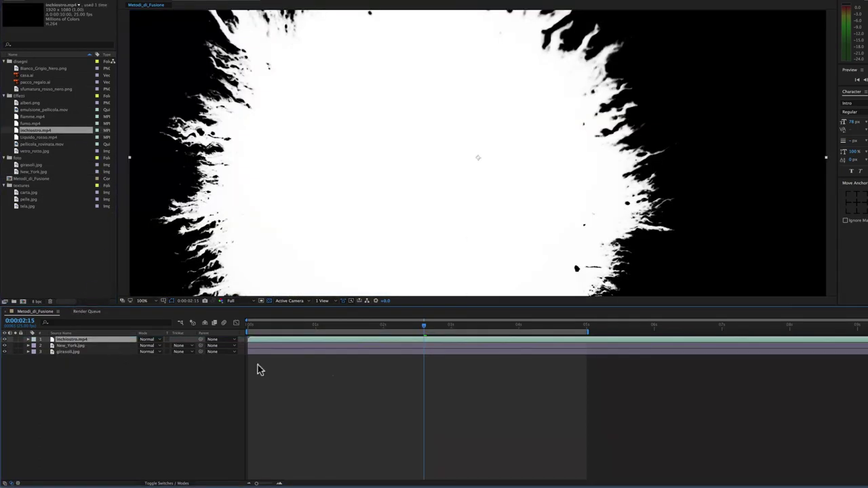
scroll(478, 248, "down", 1)
mouse_move(423, 325)
left_mouse_down()
mouse_move(242, 330)
mouse_move(410, 331)
left_mouse_up()
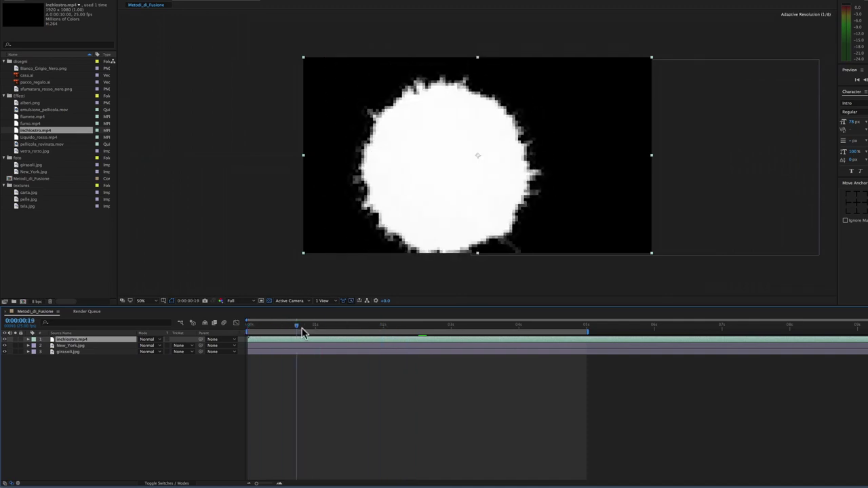
left_click(435, 335)
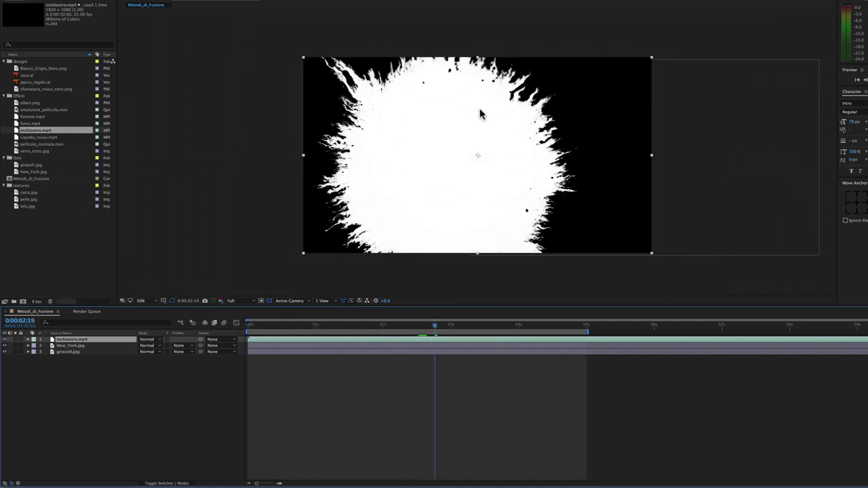
Try Stencil Luma on the inchiostro.mp4 layer, then switch its Mode to Silhouette Luma.
left_click(156, 341)
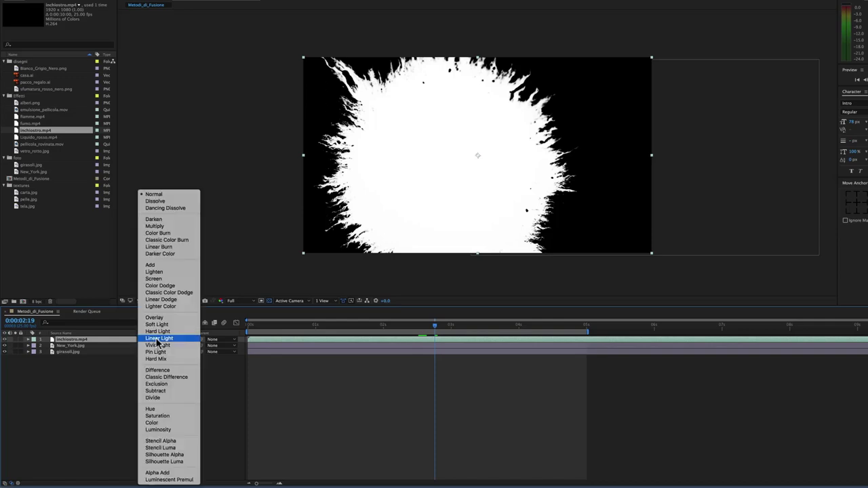
left_click(163, 448)
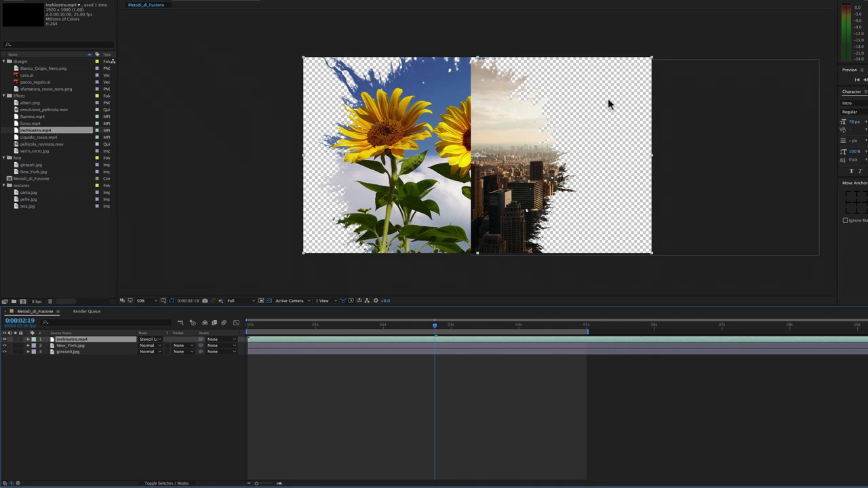
left_click(154, 340)
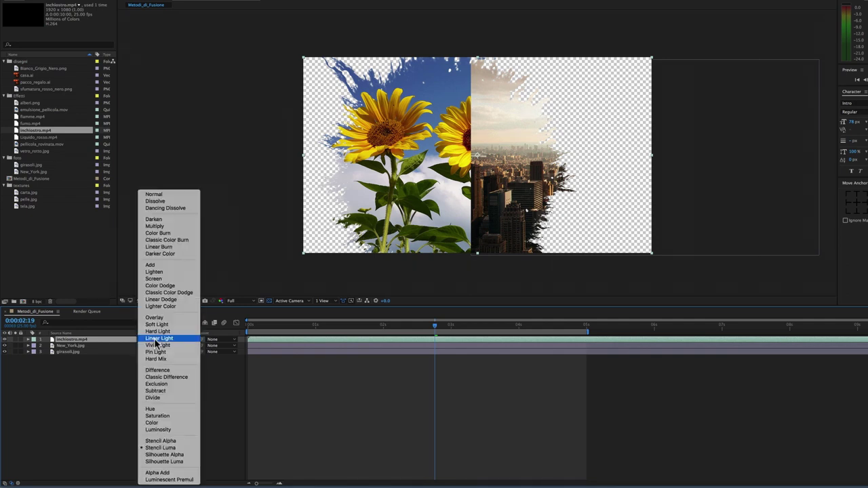
left_click(155, 462)
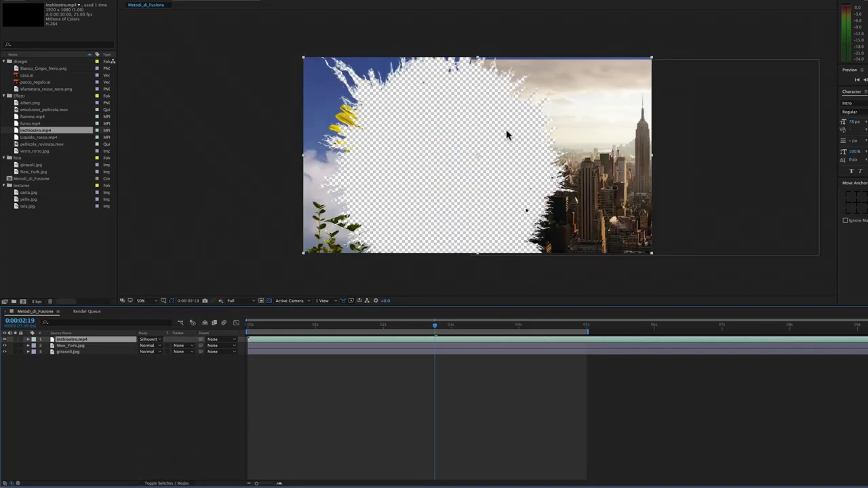
left_click(159, 339)
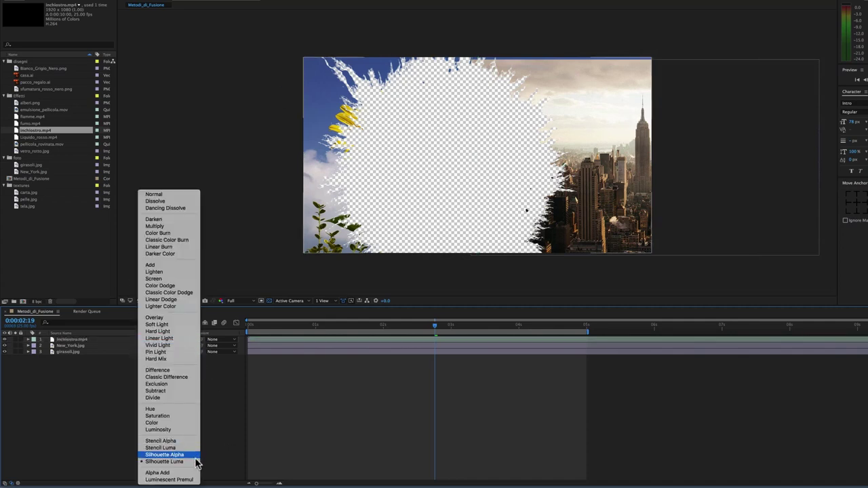